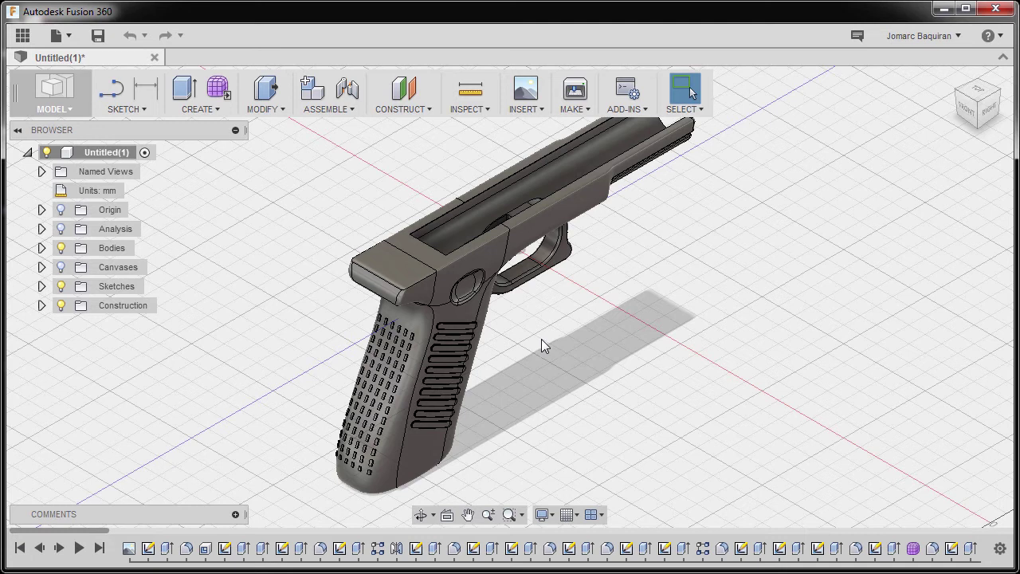
# Expand the Bodies folder and turn the slider body's visibility back on
pyautogui.click(42, 248)
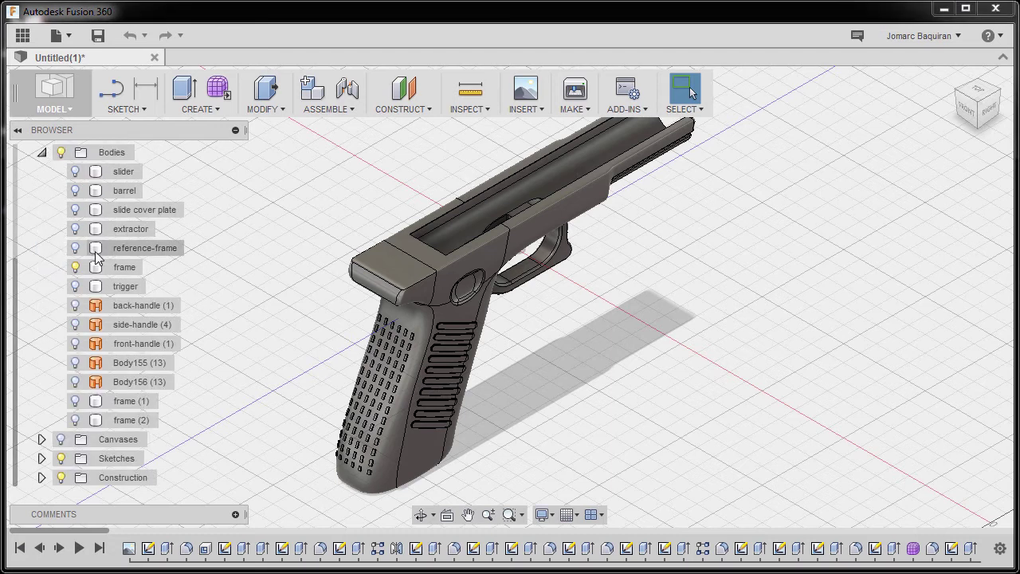
pyautogui.click(75, 171)
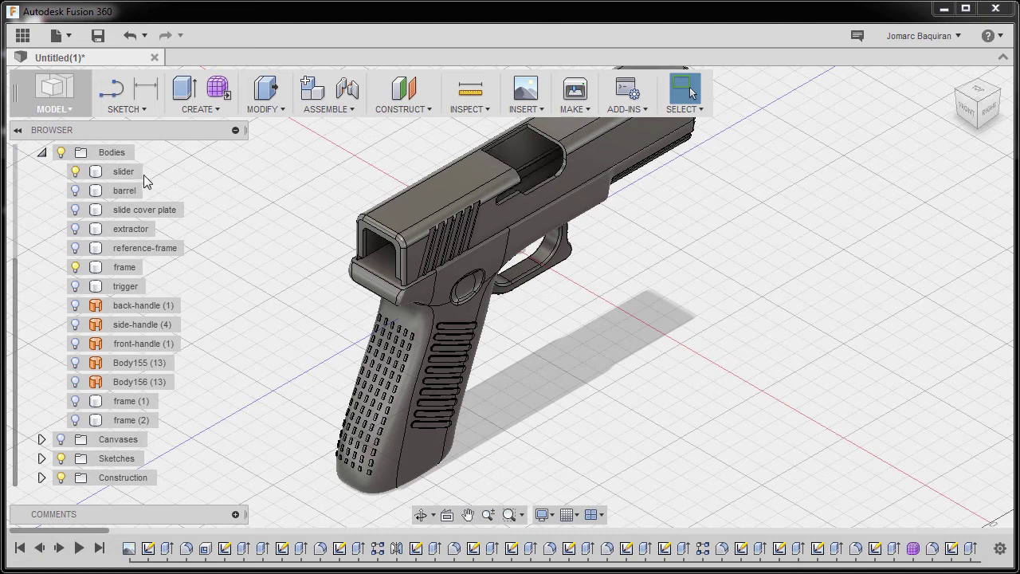
# Switch to the right side view, zoom in on the slide, and start a new sketch
pyautogui.click(989, 110)
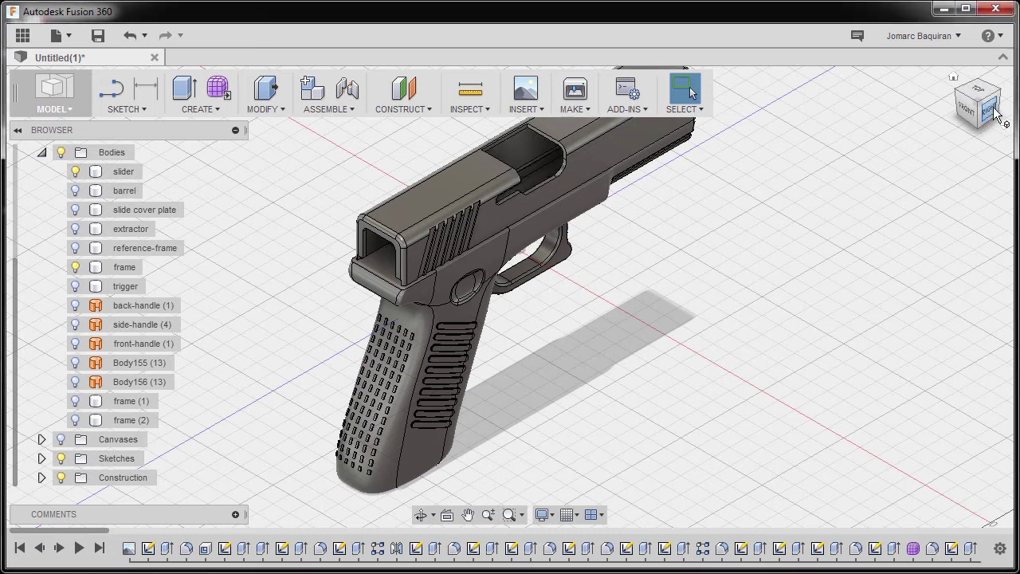
pyautogui.scroll(8, 471, 283)
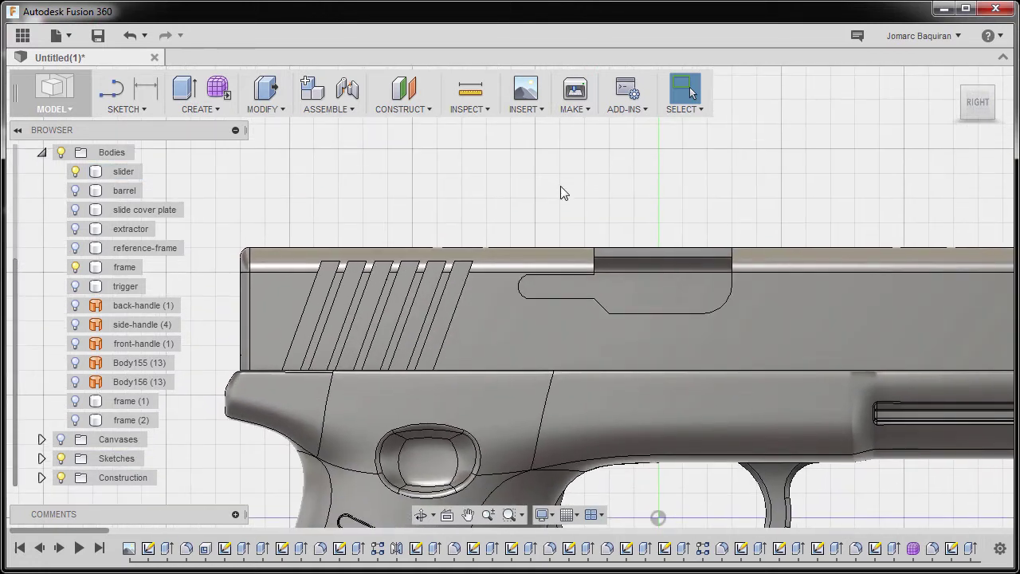
pyautogui.press('s')
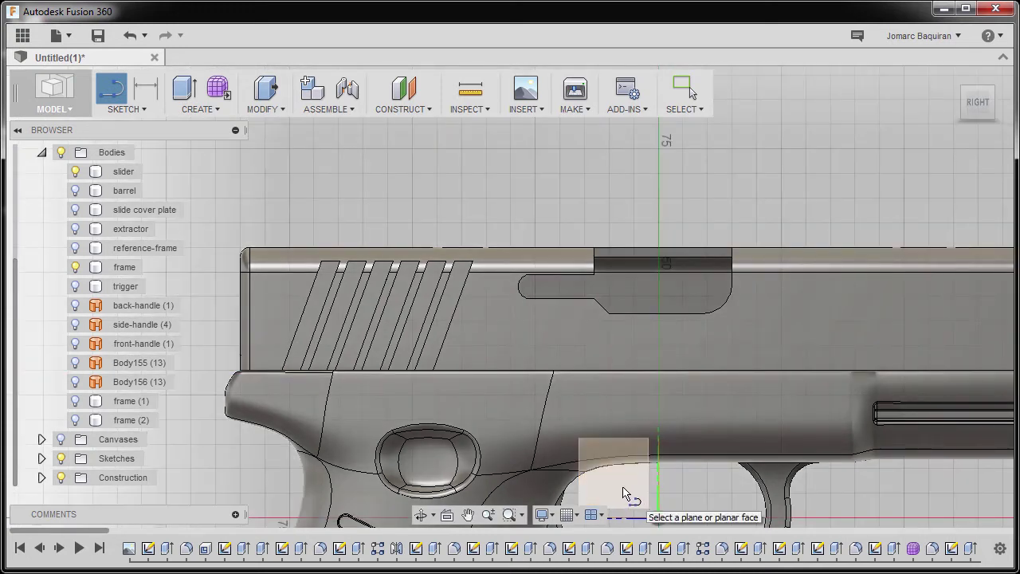
# Place the new sketch on the side origin plane facing the slide
pyautogui.click(629, 496)
pyautogui.scroll(3, 528, 334)
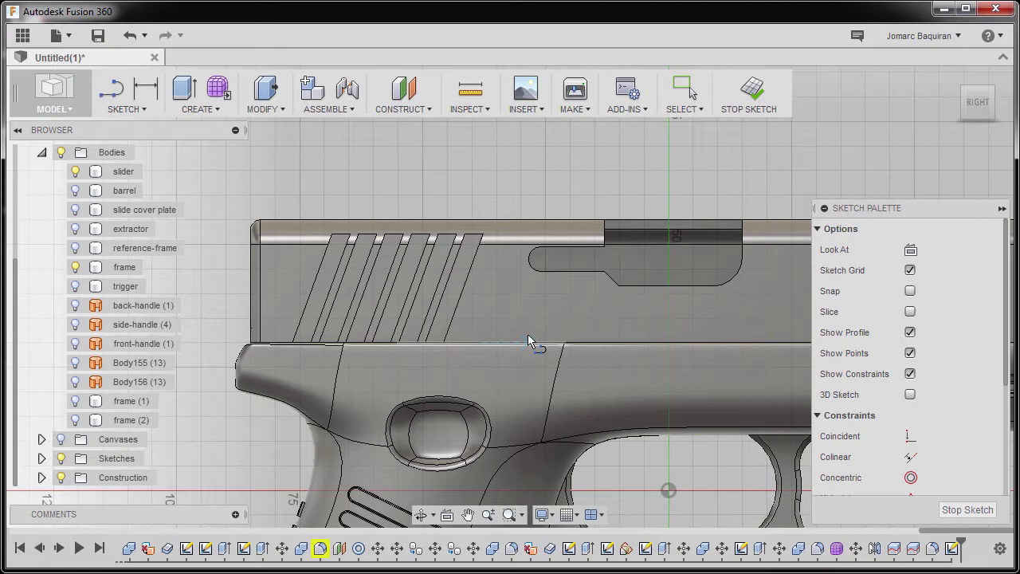
pyautogui.scroll(4, 390, 229)
pyautogui.scroll(-3, 465, 311)
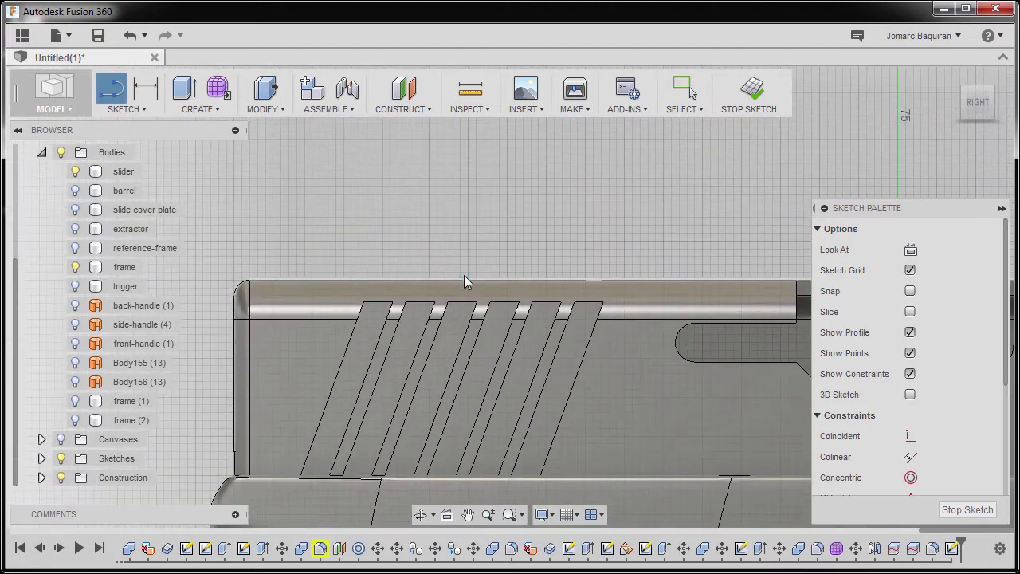
# Draw a trapezoid notch outline down from the slide's top edge, sides about 51°
pyautogui.click(377, 280)
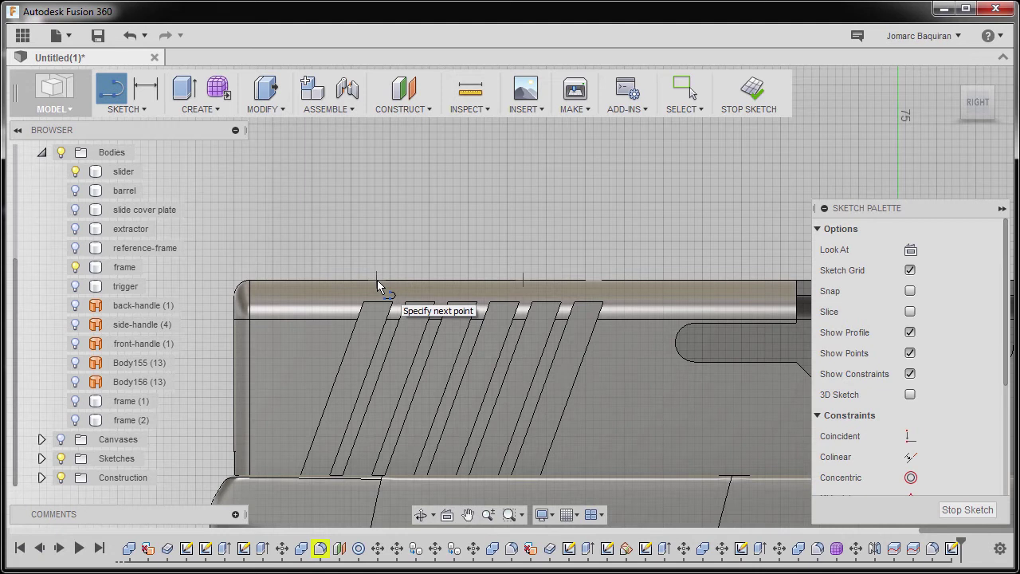
pyautogui.scroll(2, 335, 330)
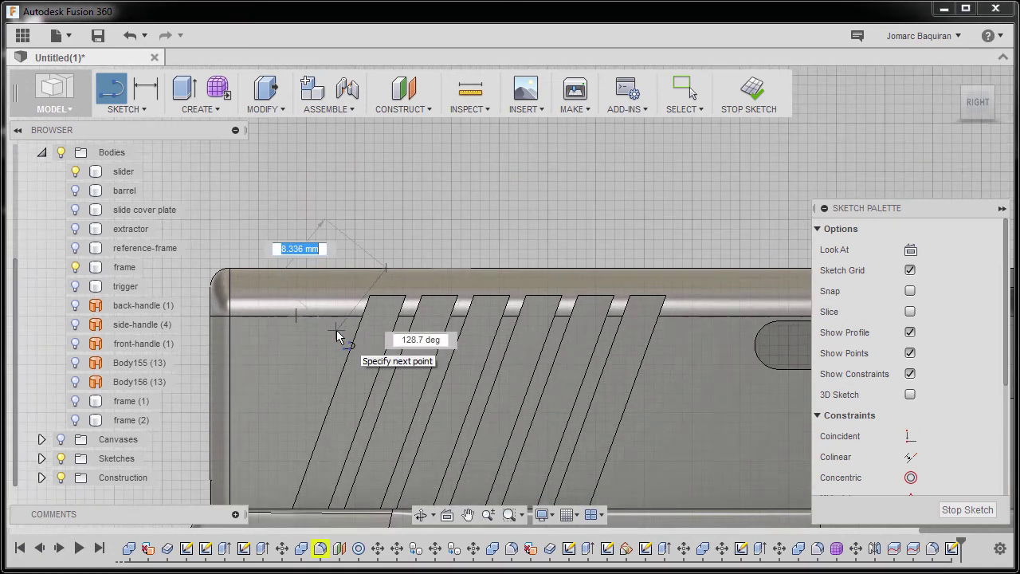
pyautogui.click(338, 329)
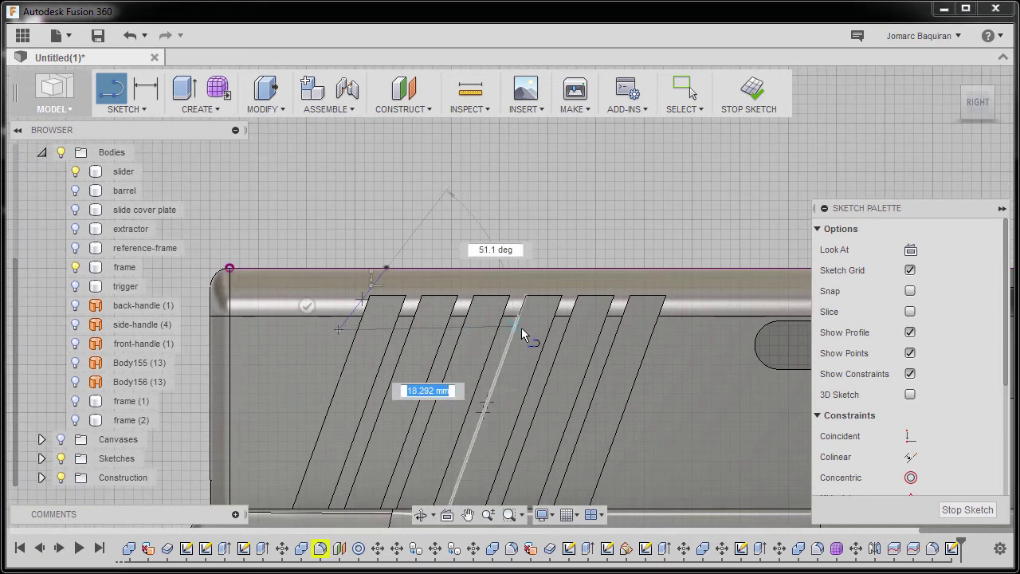
pyautogui.click(528, 329)
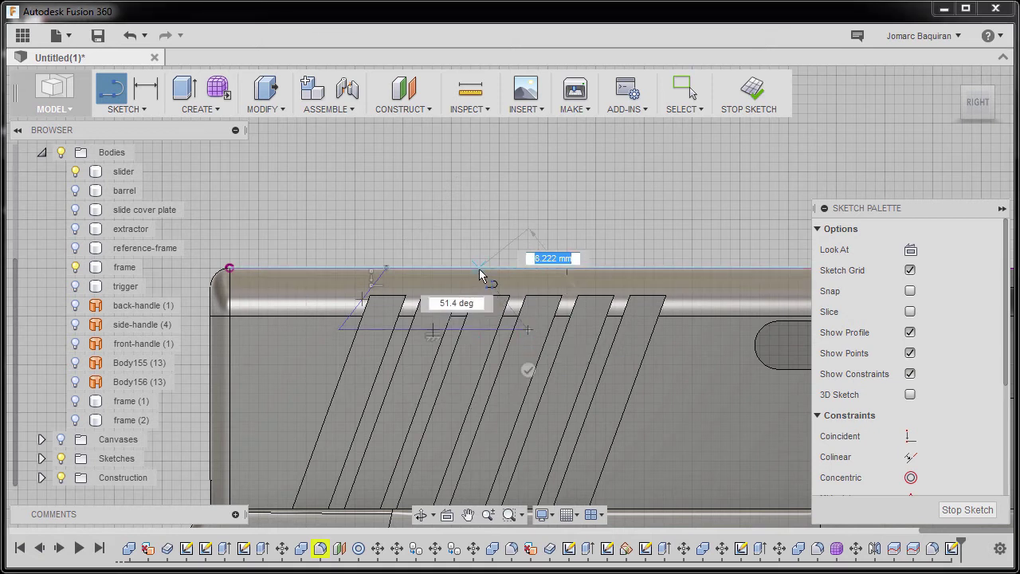
pyautogui.click(479, 270)
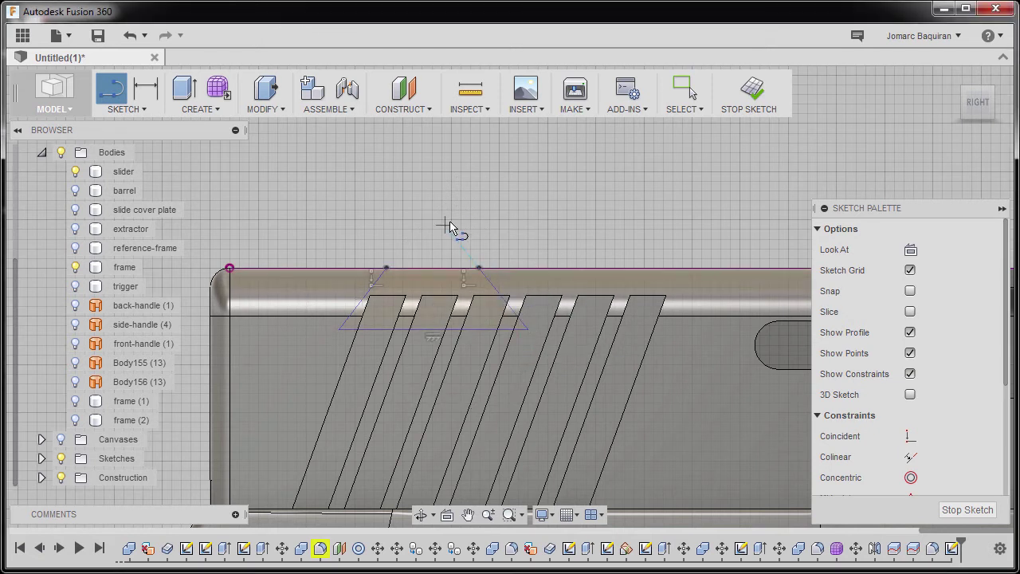
# Draw a vertical line up from the trapezoid's bottom edge and make it construction geometry
pyautogui.press('Escape')
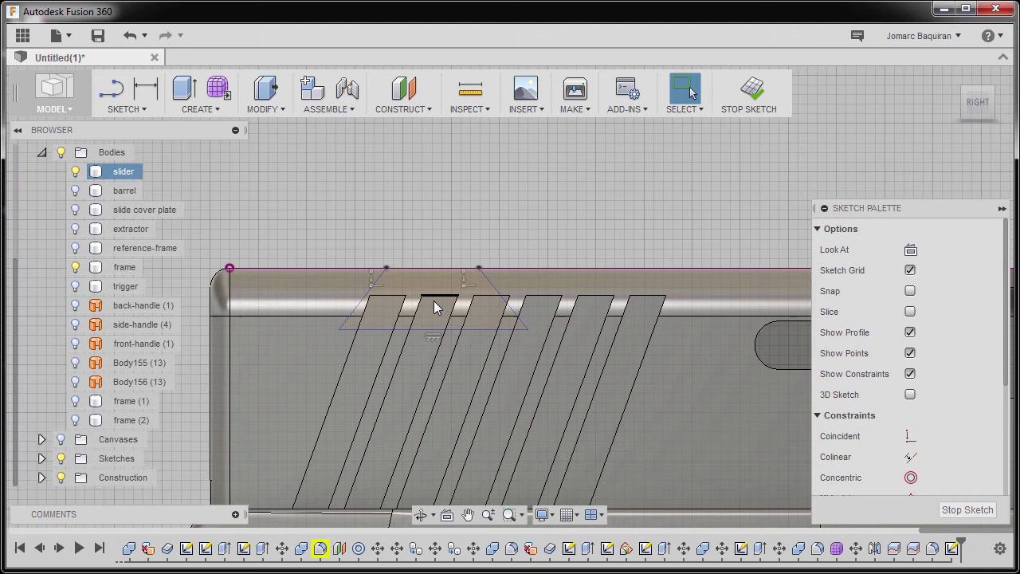
pyautogui.press('l')
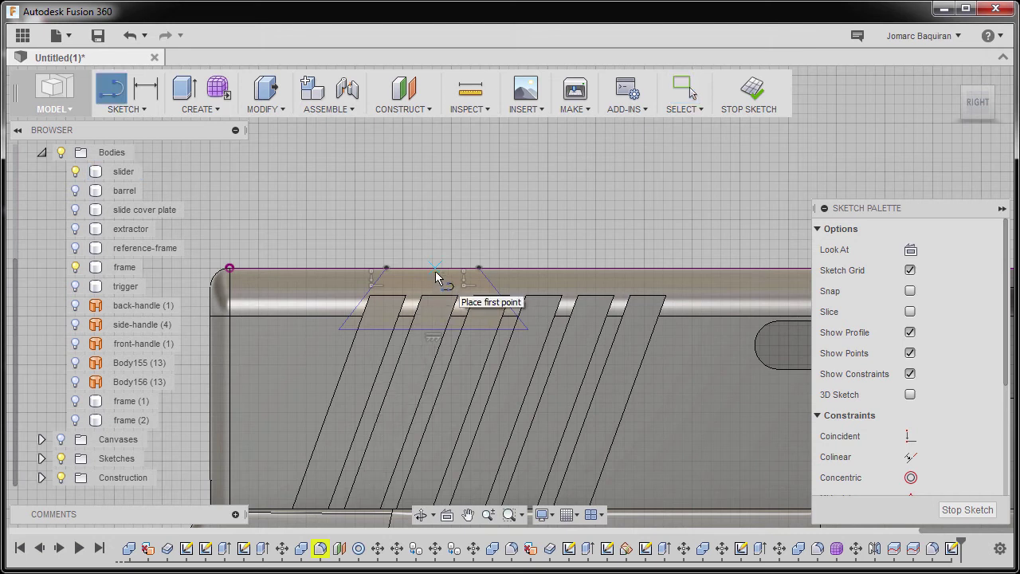
pyautogui.scroll(3, 427, 338)
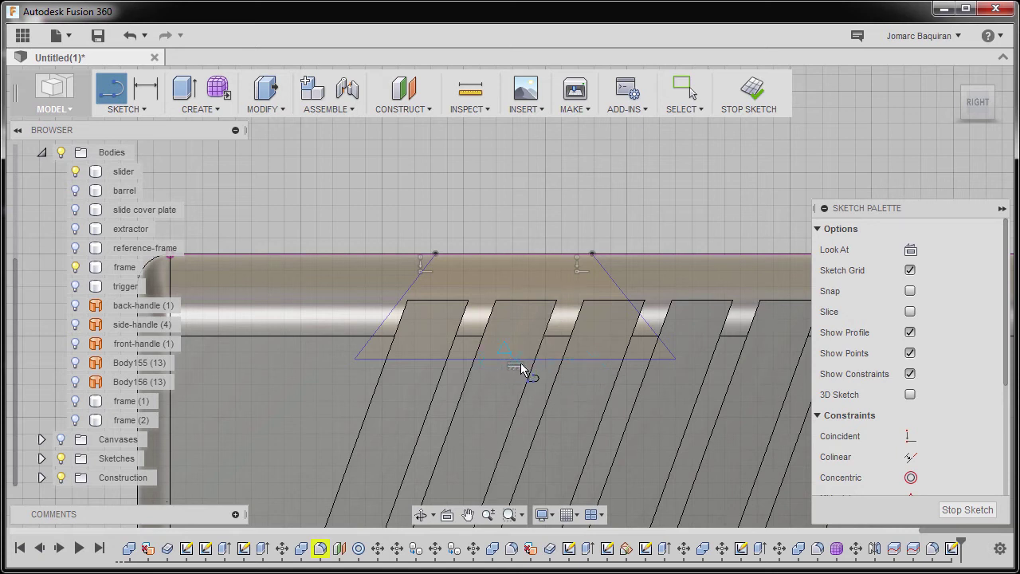
pyautogui.click(517, 360)
pyautogui.click(516, 168)
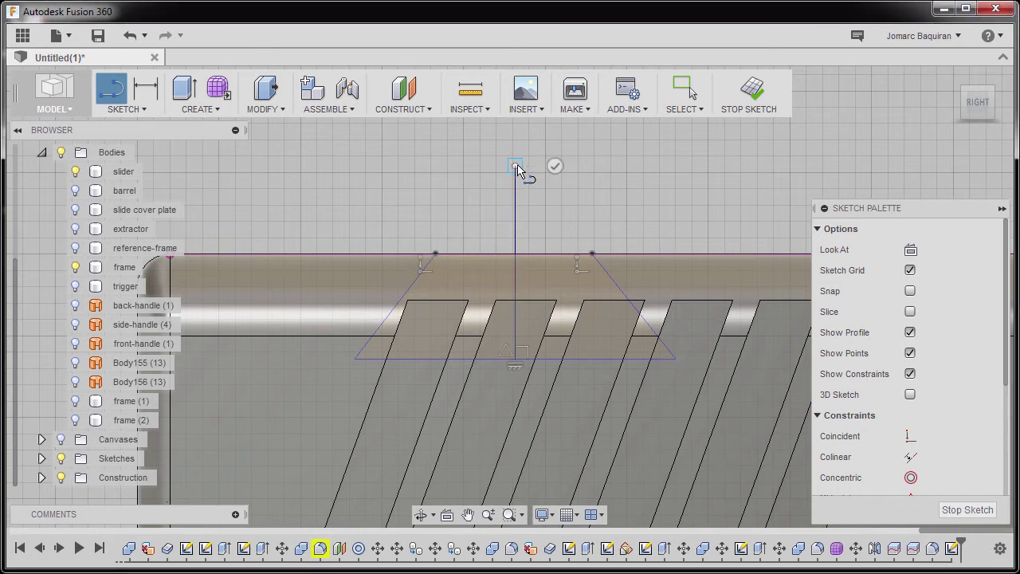
pyautogui.press('Escape')
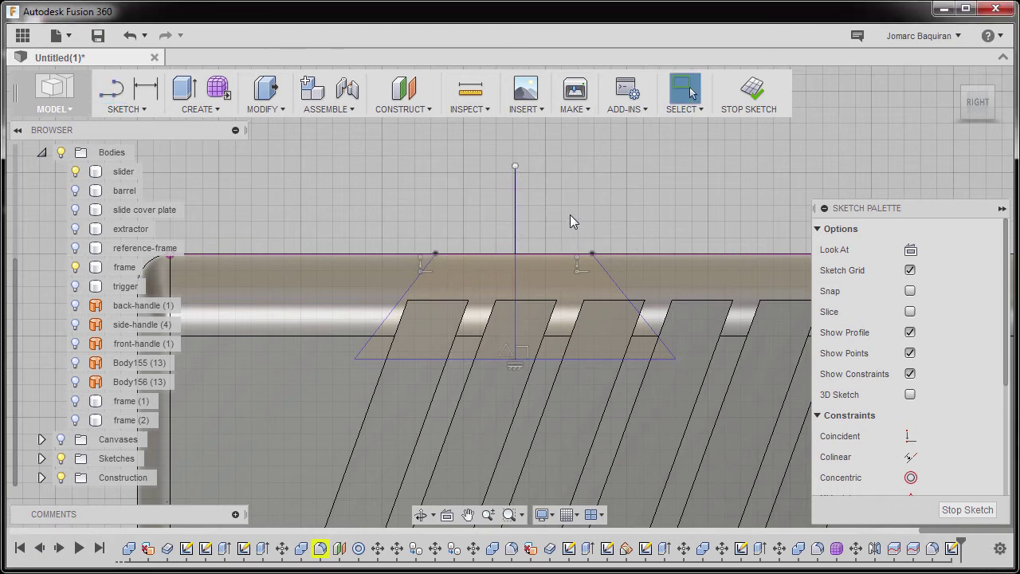
pyautogui.click(515, 215)
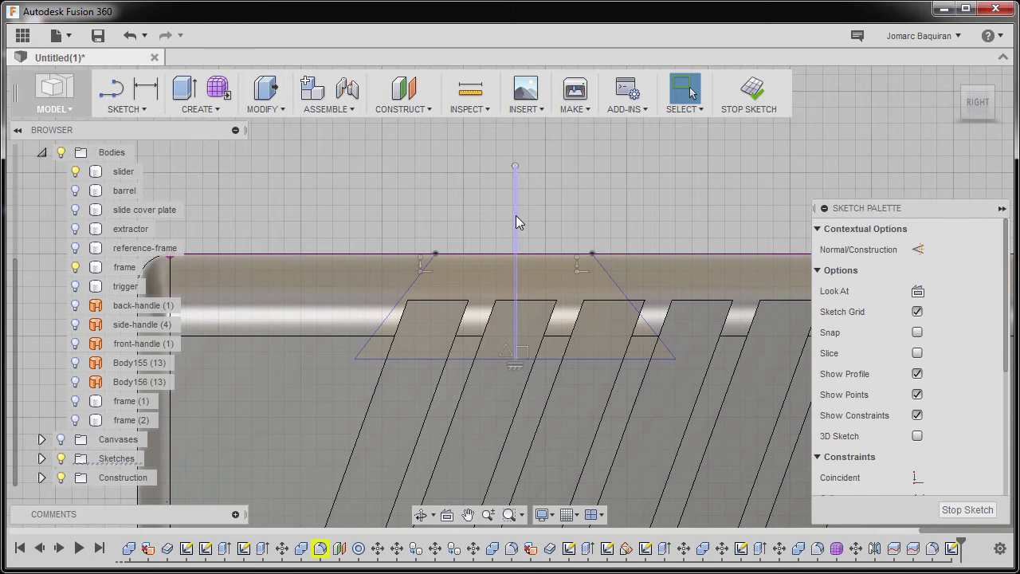
pyautogui.press('x')
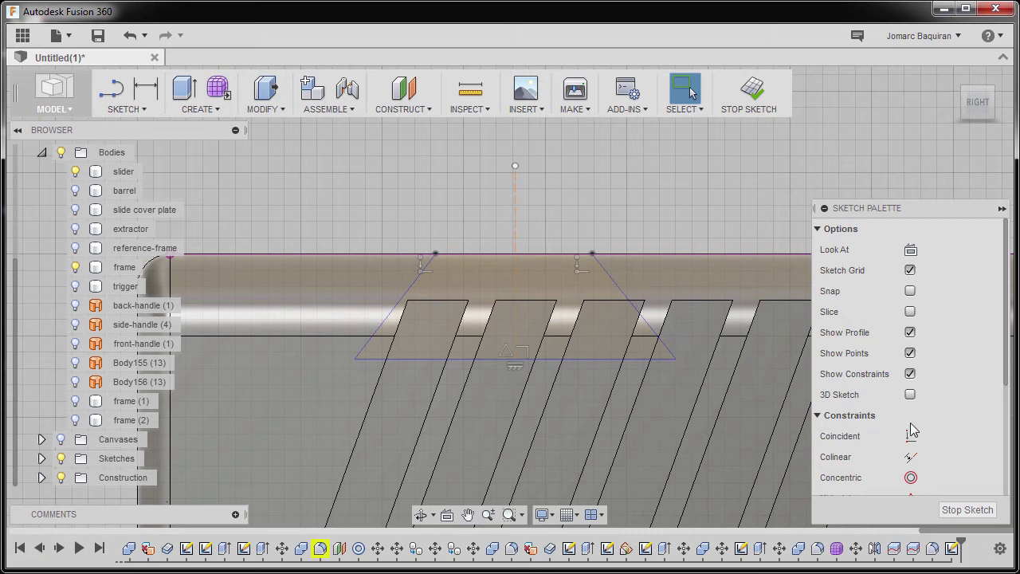
# Make the trapezoid's left and right top corners symmetric about the vertical construction line
pyautogui.scroll(-3, 917, 429)
pyautogui.scroll(-3, 917, 429)
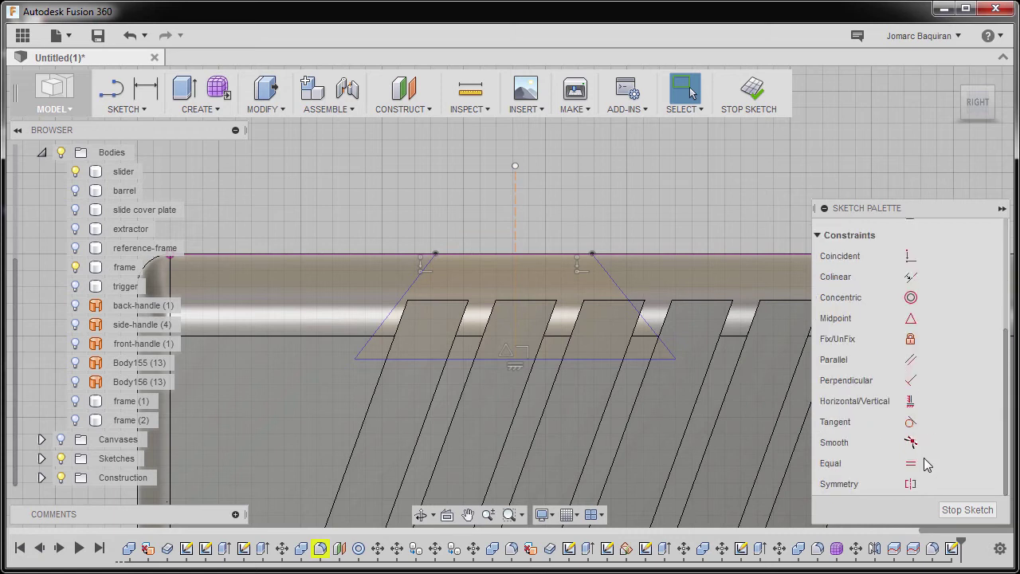
pyautogui.click(911, 484)
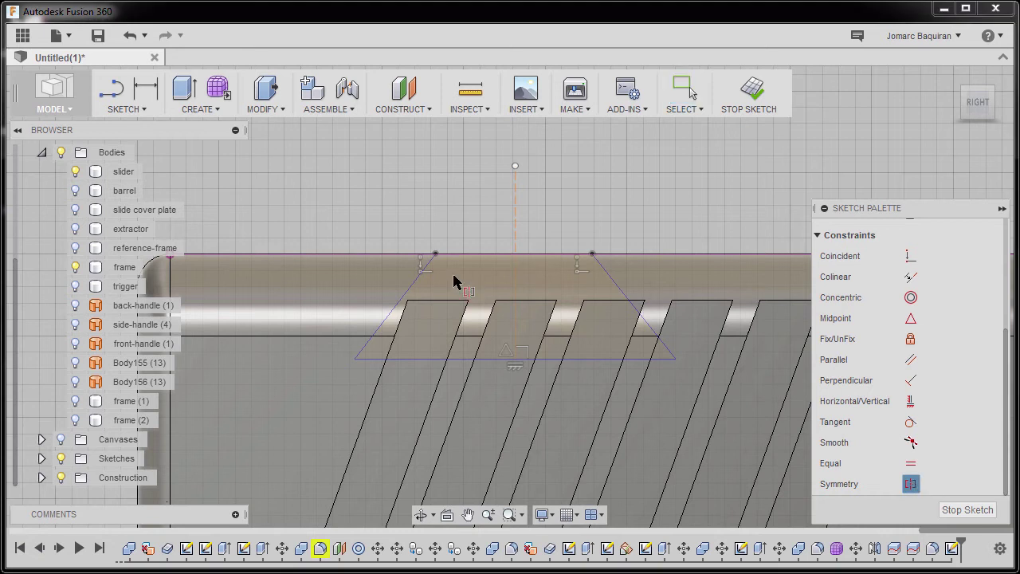
pyautogui.click(435, 255)
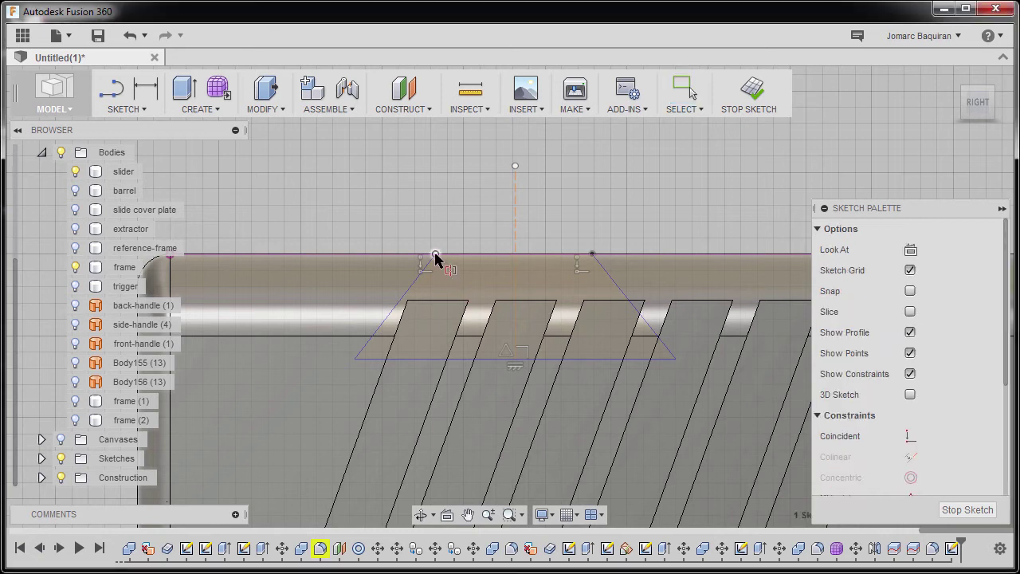
pyautogui.click(592, 255)
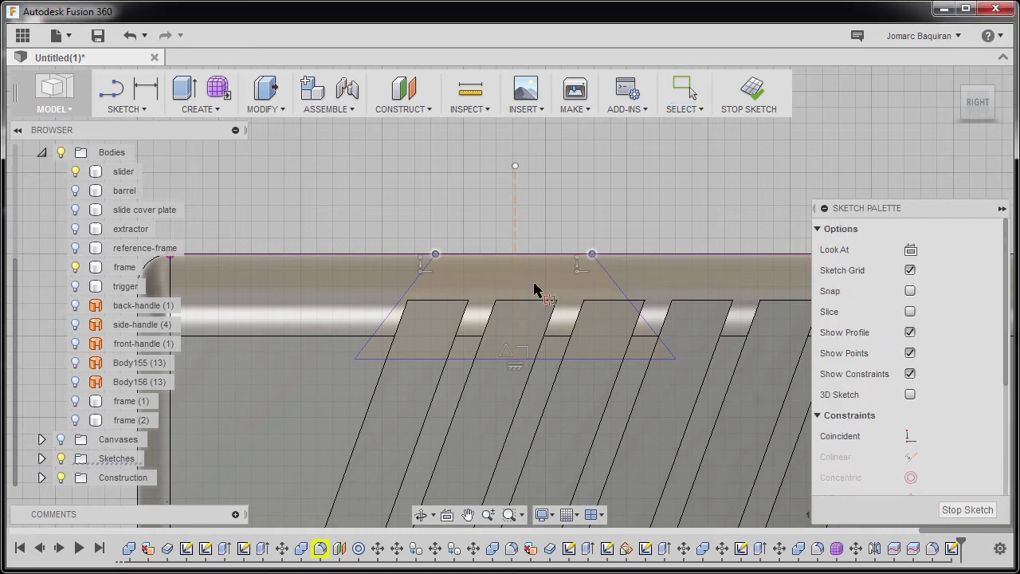
pyautogui.click(514, 238)
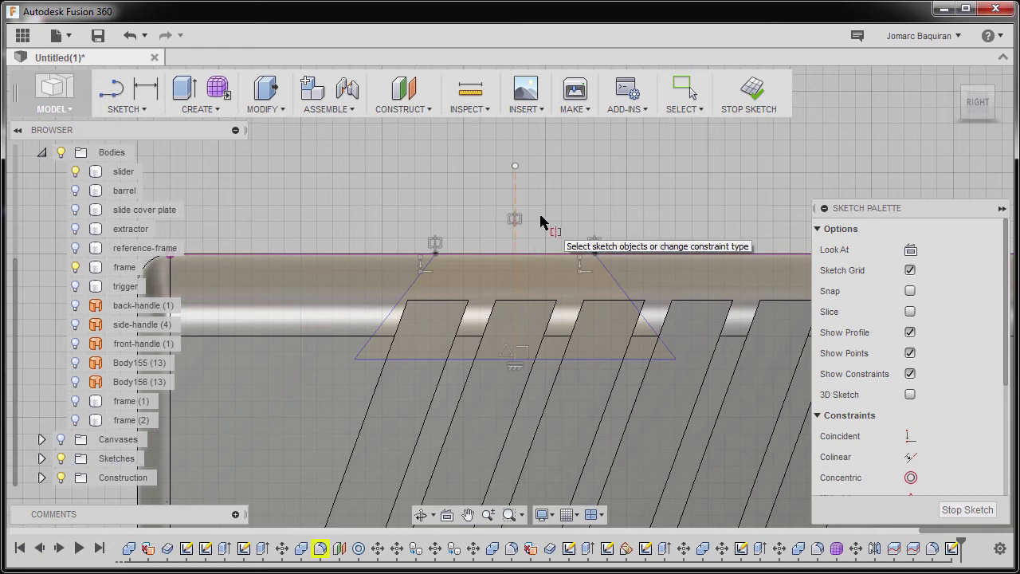
# Dimension the notch side angle to 60° and its depth to 1.80 mm
pyautogui.press('d')
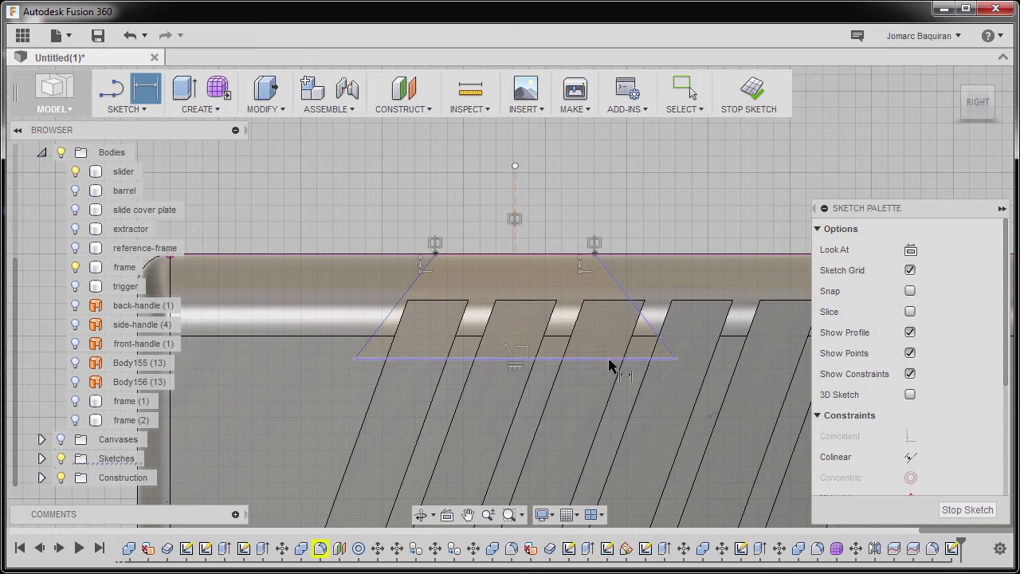
pyautogui.click(557, 284)
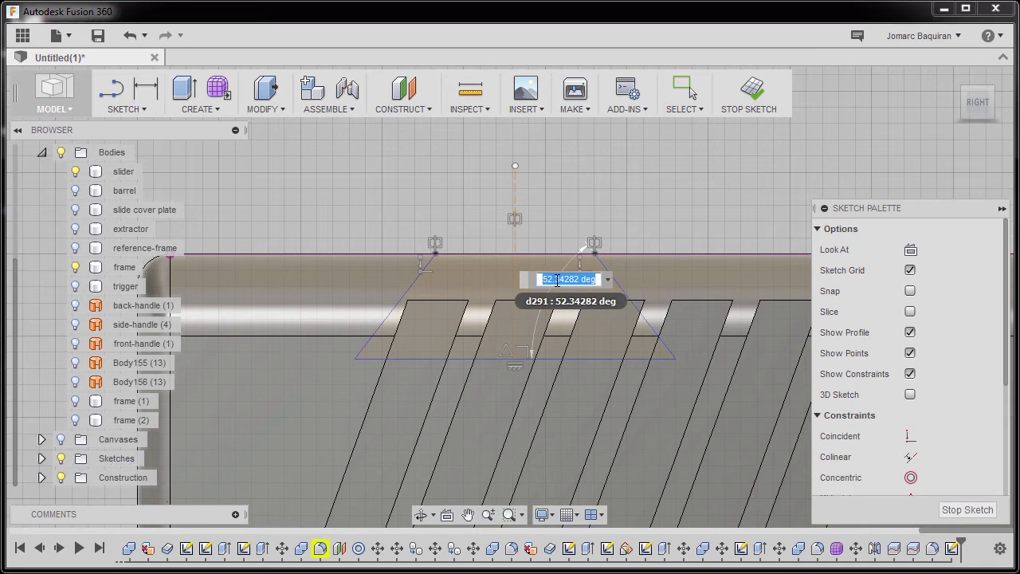
pyautogui.write('60')
pyautogui.press('Return')
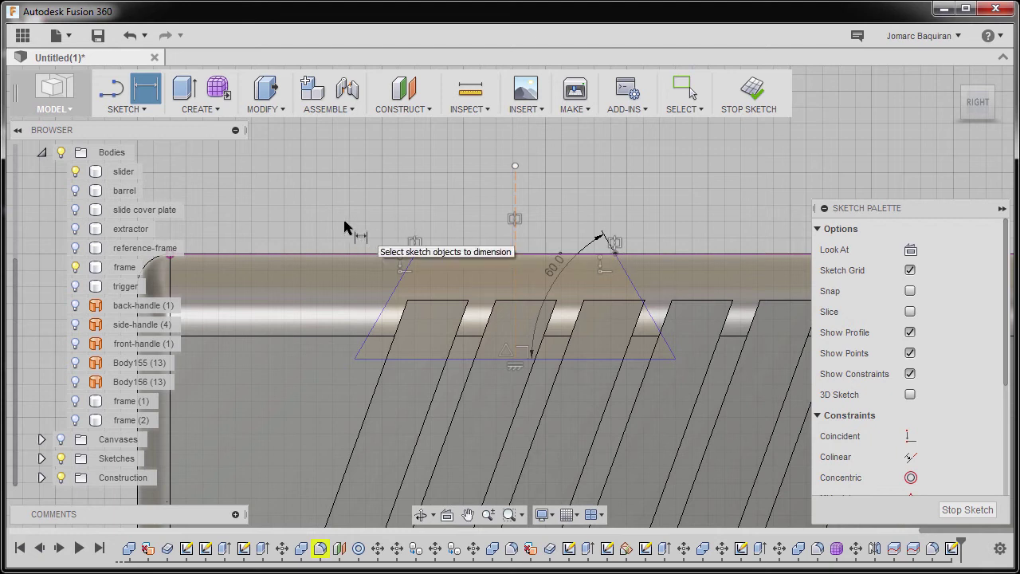
pyautogui.moveTo(362, 215); pyautogui.dragTo(417, 220, button='middle')
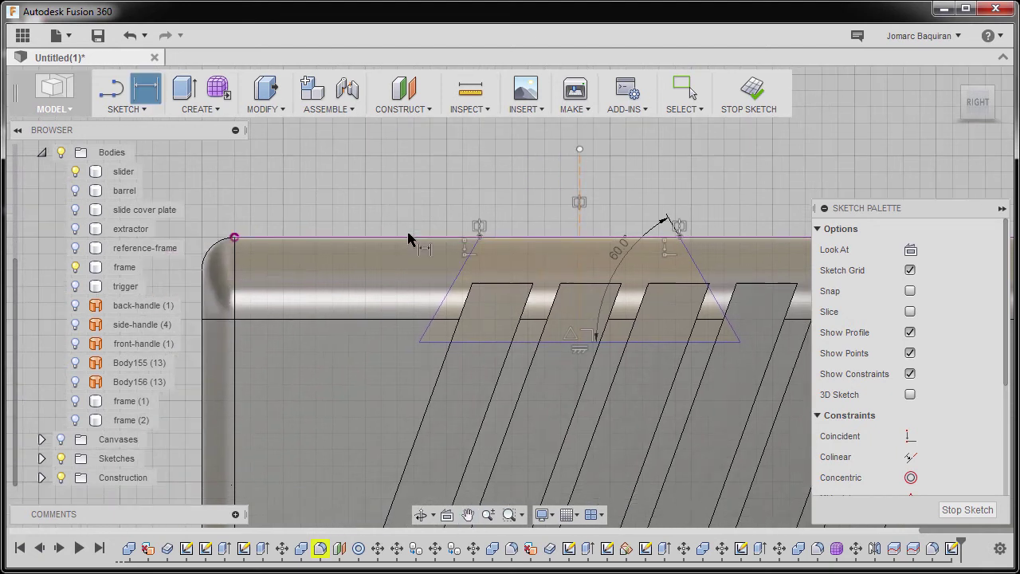
pyautogui.click(408, 239)
pyautogui.click(419, 342)
pyautogui.moveTo(322, 304)
pyautogui.mouseDown(button='middle')
pyautogui.moveTo(373, 313)
pyautogui.moveTo(353, 300)
pyautogui.moveTo(287, 304)
pyautogui.mouseUp(button='middle')
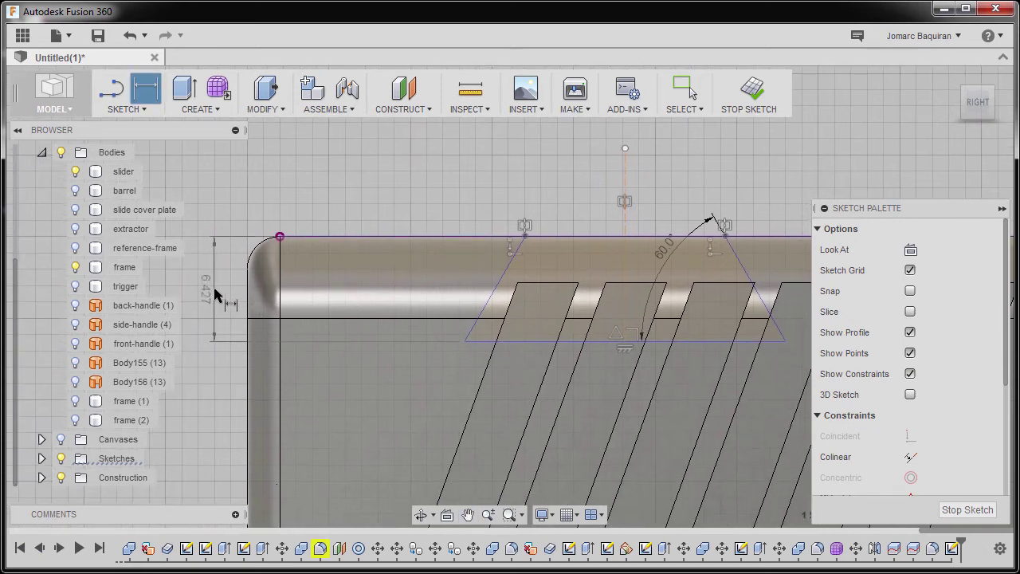
pyautogui.click(214, 288)
pyautogui.write('1.')
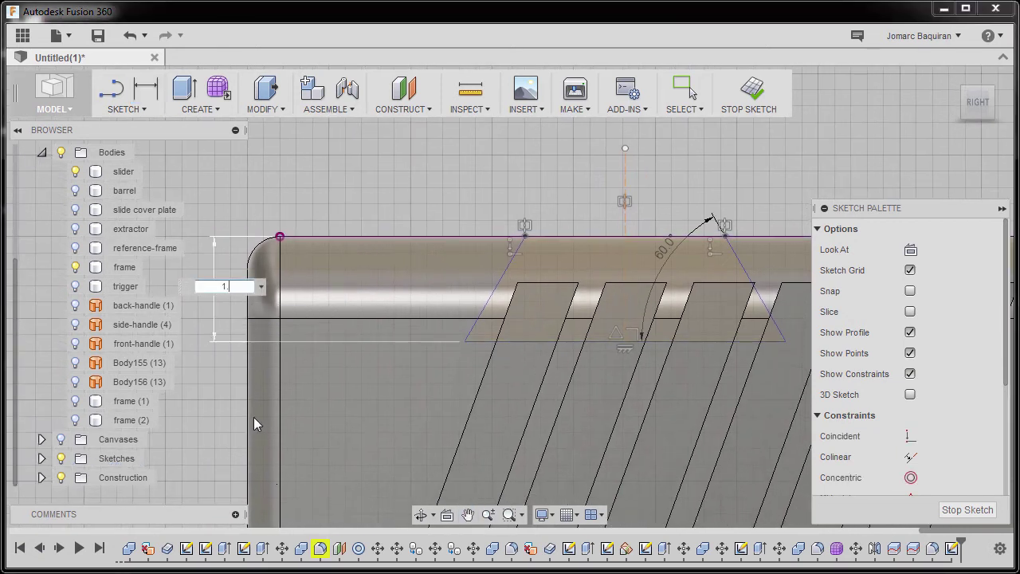
pyautogui.write('8')
pyautogui.press('Return')
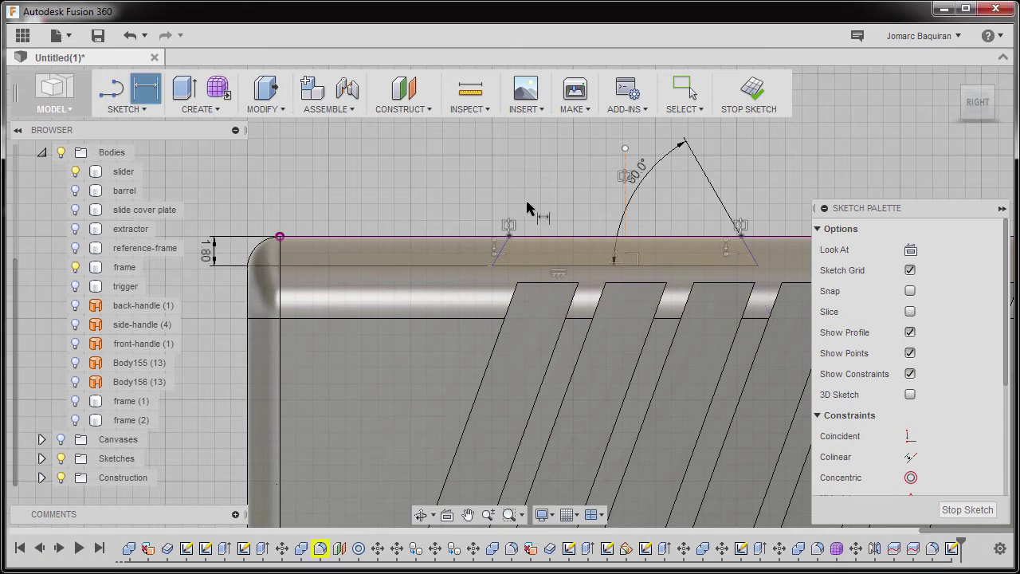
# Dimension the notch top width to 4.00 and its offset from the slider's end to 12.00
pyautogui.click(510, 237)
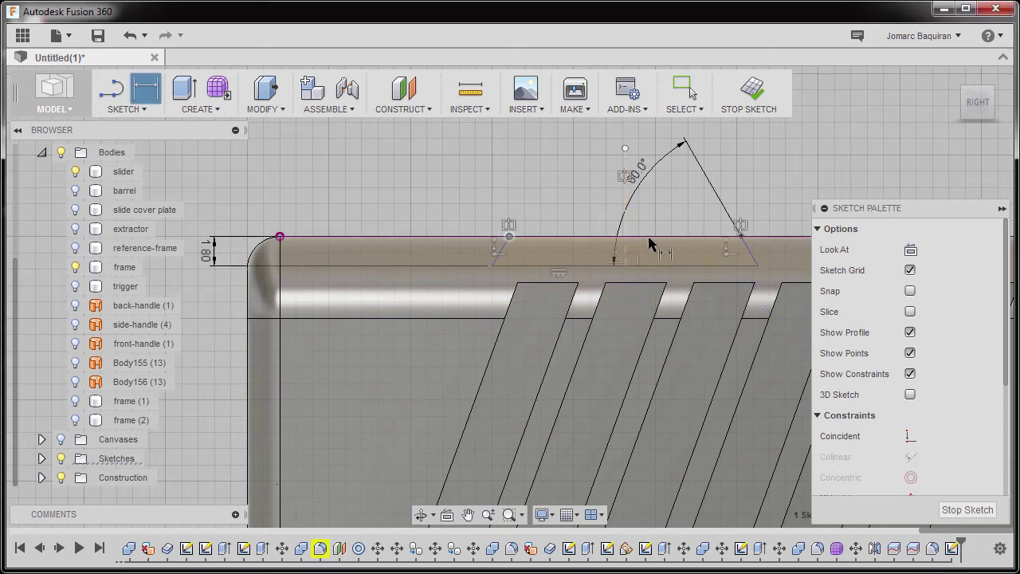
pyautogui.click(741, 236)
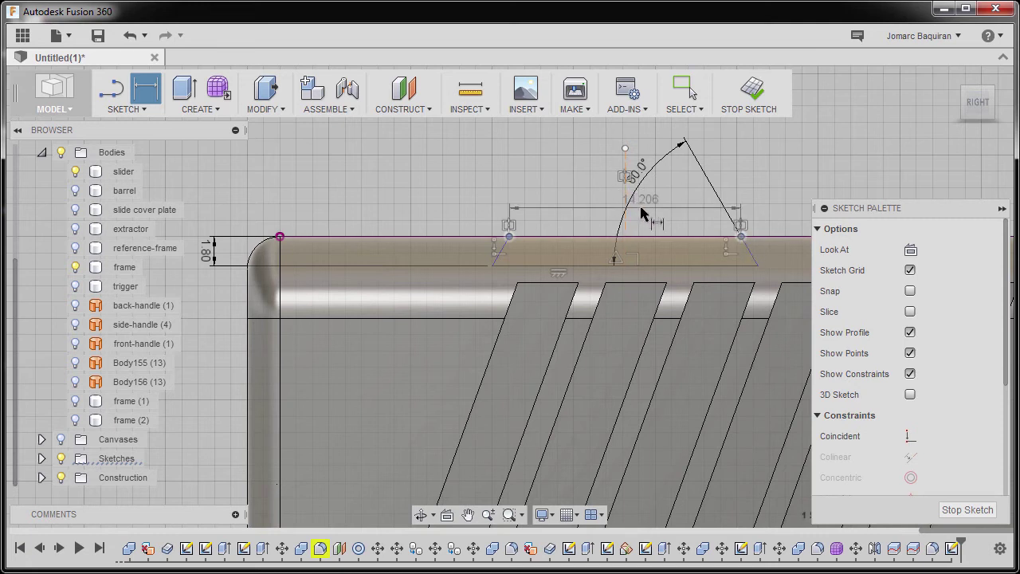
pyautogui.click(645, 214)
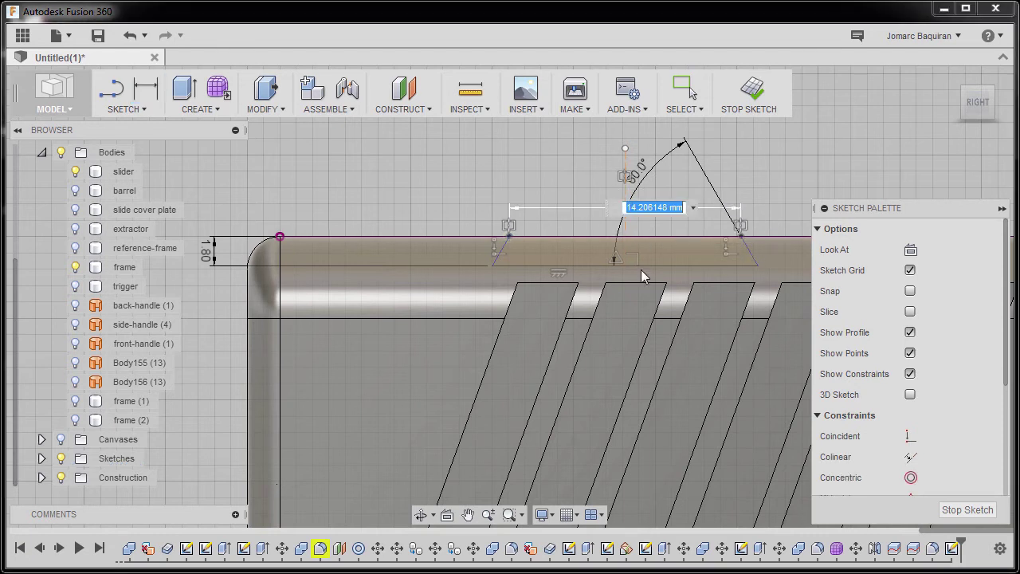
pyautogui.write('4')
pyautogui.press('Return')
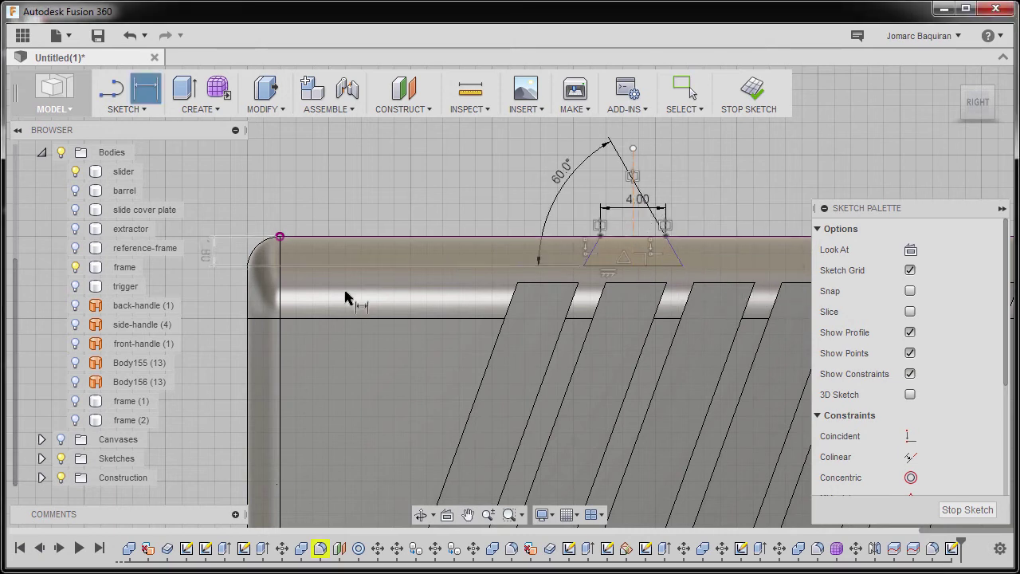
pyautogui.click(578, 262)
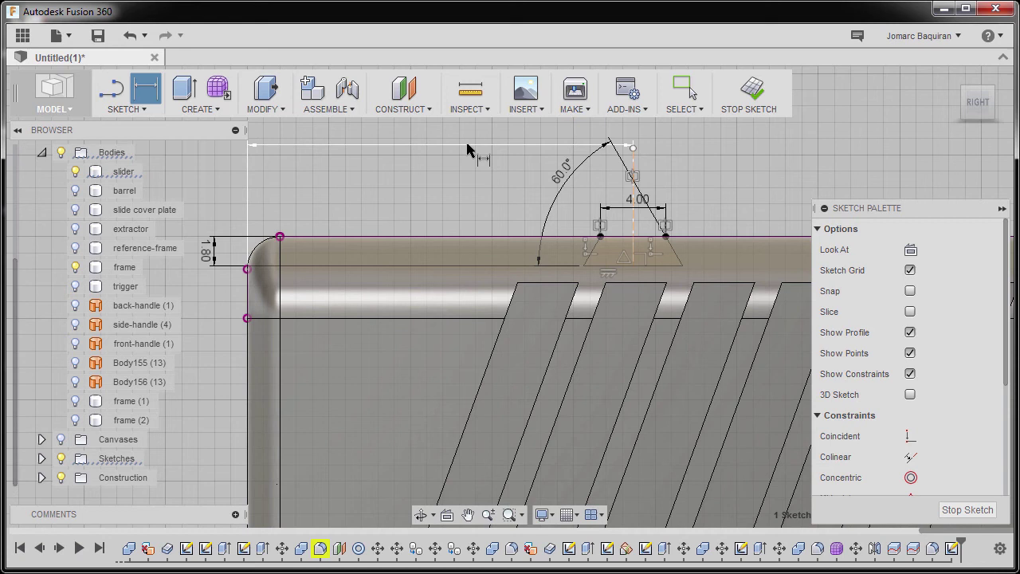
pyautogui.click(468, 148)
pyautogui.write('12')
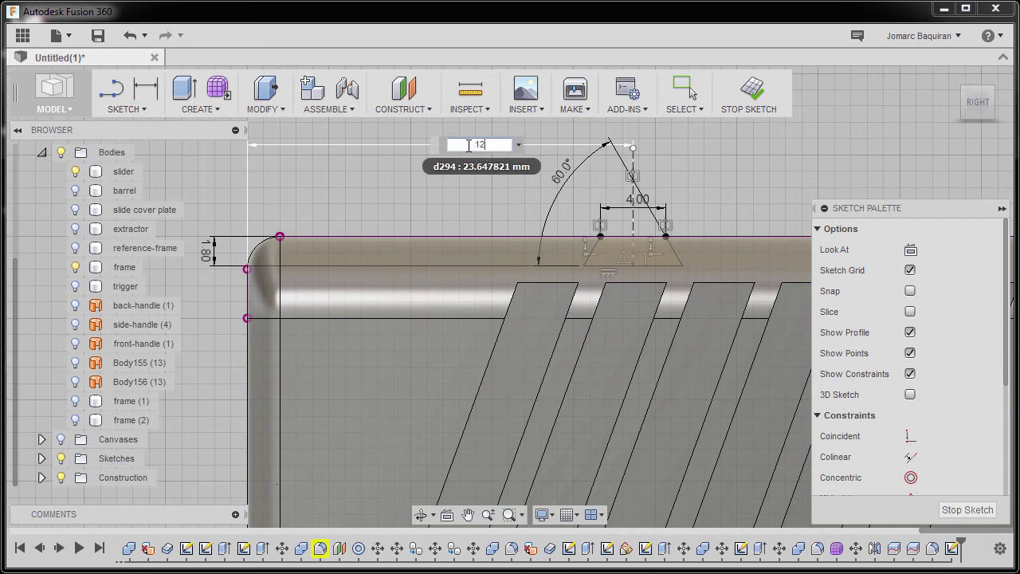
pyautogui.press('Return')
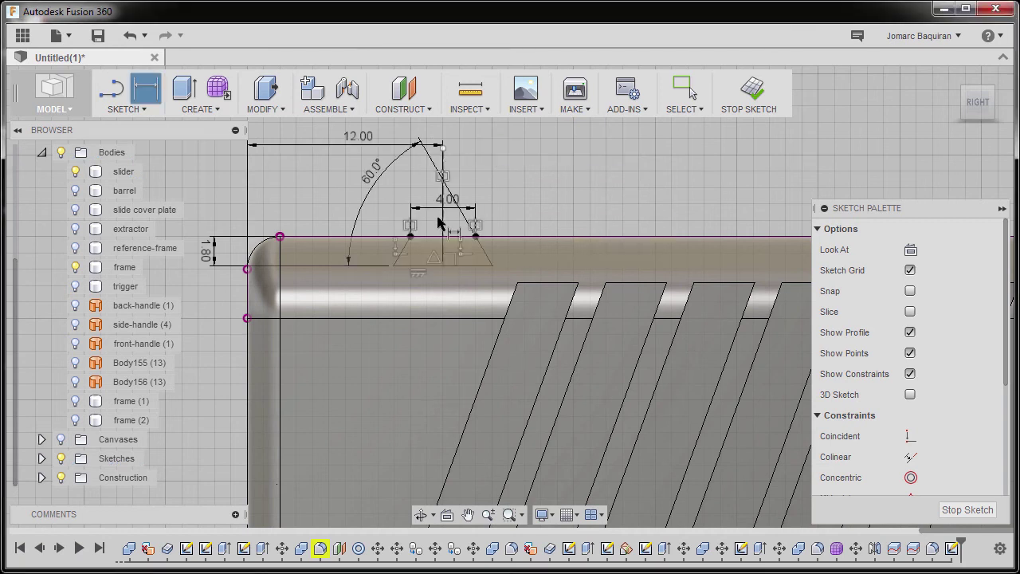
pyautogui.press('Escape')
# Reposition the 60° angle label beside the right corner and check the 1.80 and 12.00 dimensions
pyautogui.scroll(2, 434, 263)
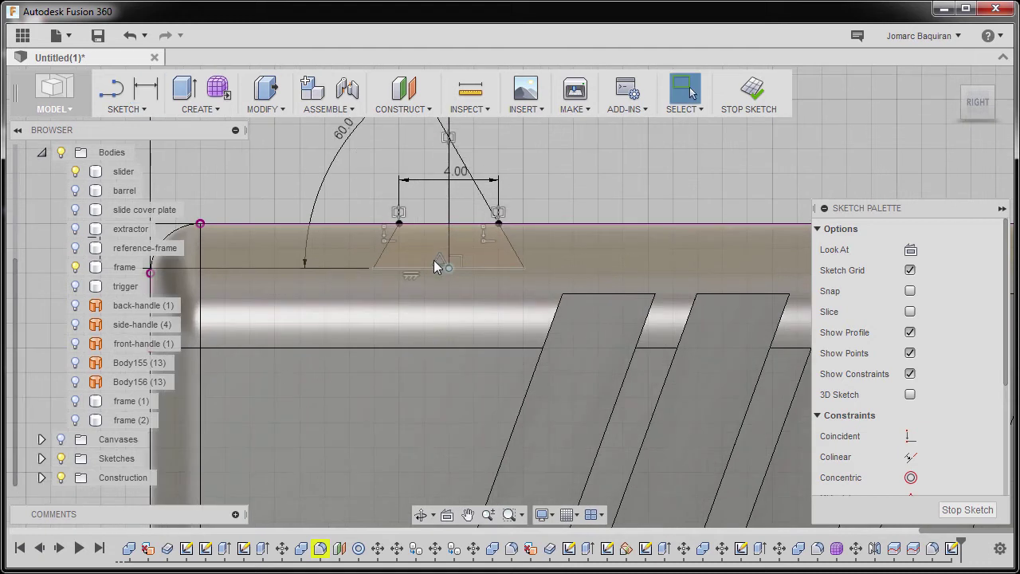
pyautogui.moveTo(437, 265); pyautogui.dragTo(449, 321, button='middle')
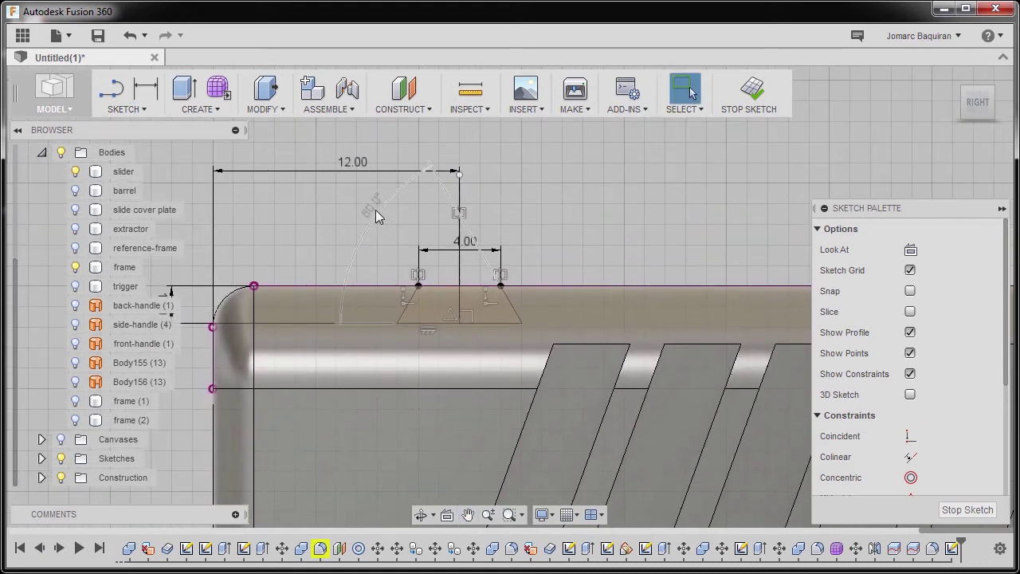
pyautogui.click(484, 304)
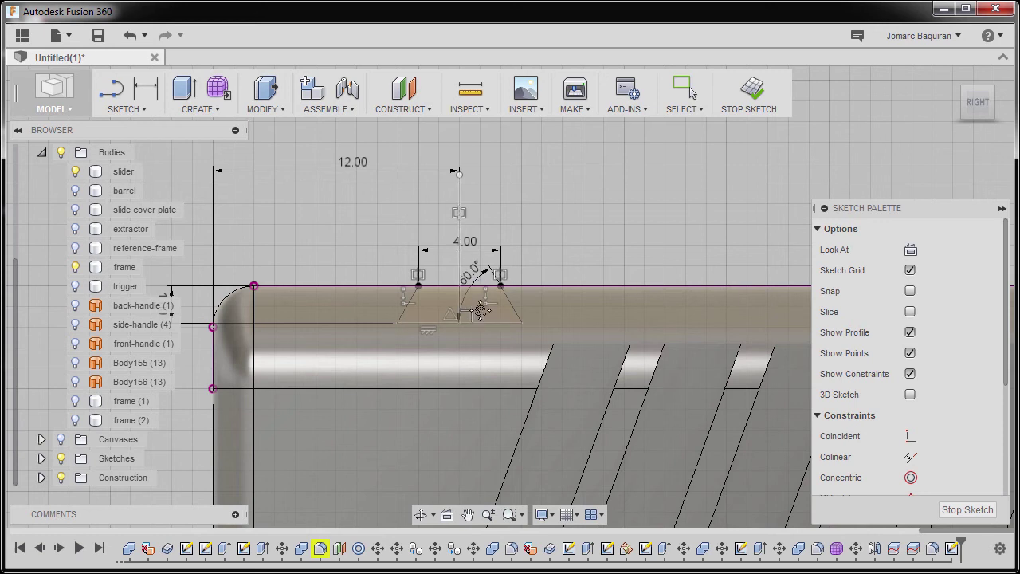
pyautogui.scroll(1, 494, 319)
pyautogui.moveTo(499, 322); pyautogui.dragTo(628, 335, button='middle')
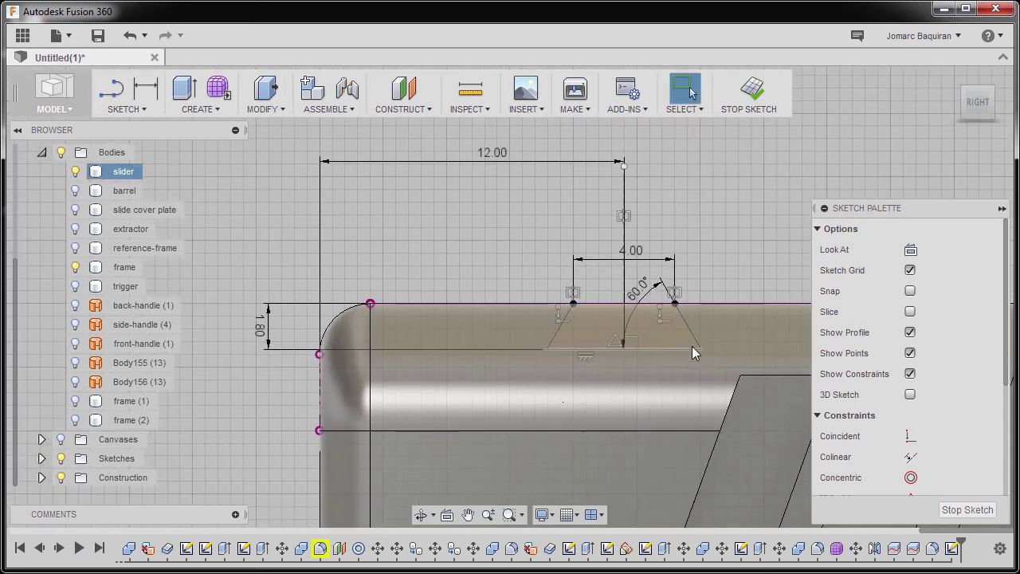
pyautogui.click(701, 350)
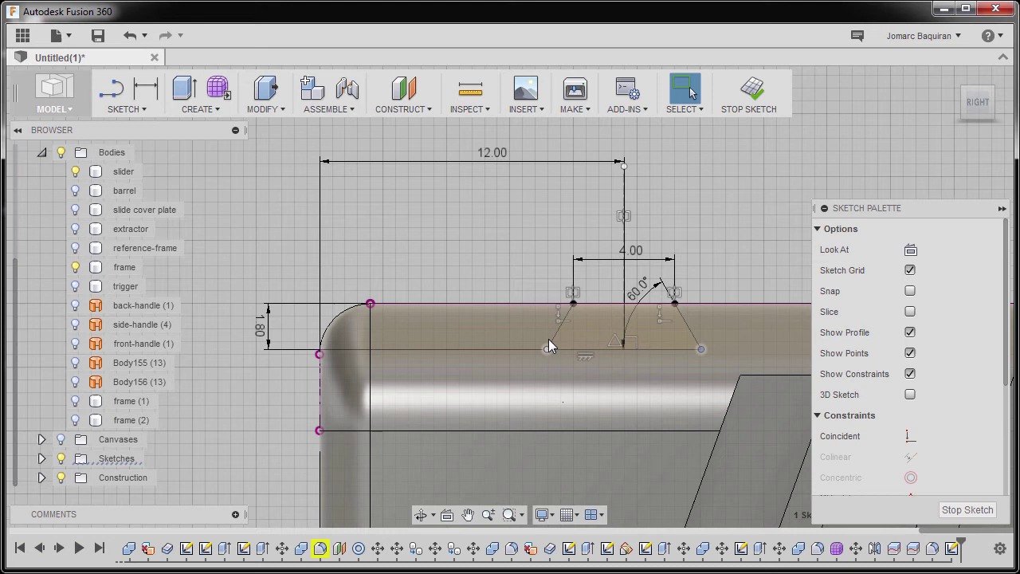
pyautogui.press('Escape')
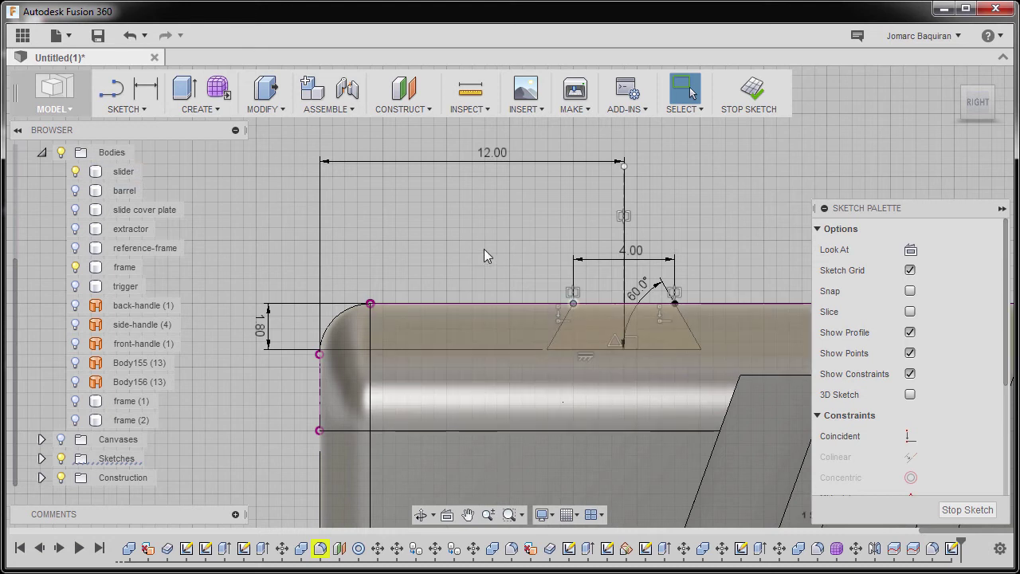
# Extrude the trapezoid profile as a symmetric through-all cut across the slider top
pyautogui.press('e')
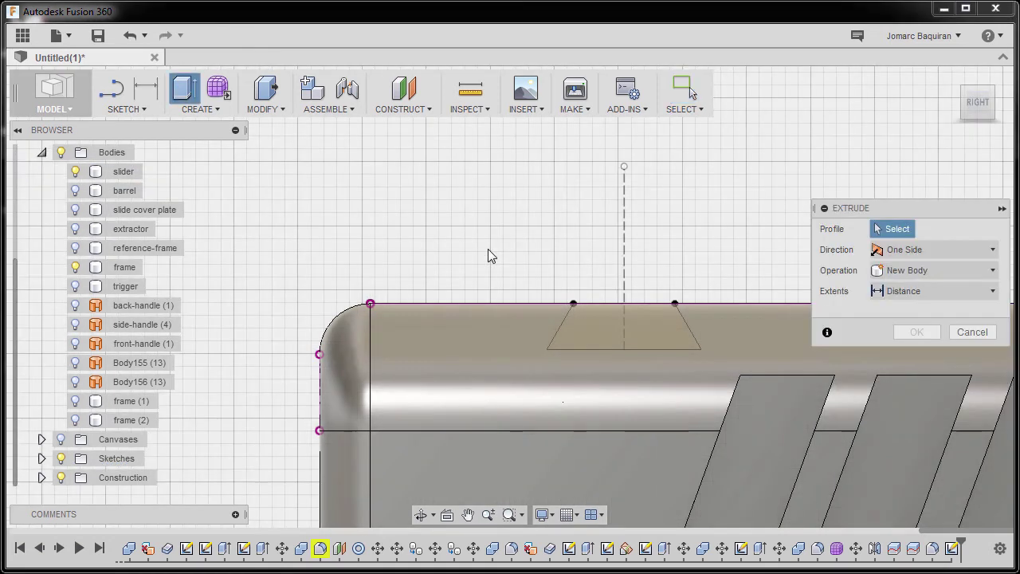
pyautogui.keyDown('shift'); pyautogui.moveTo(480, 250); pyautogui.dragTo(497, 296, button='middle'); pyautogui.keyUp('shift')
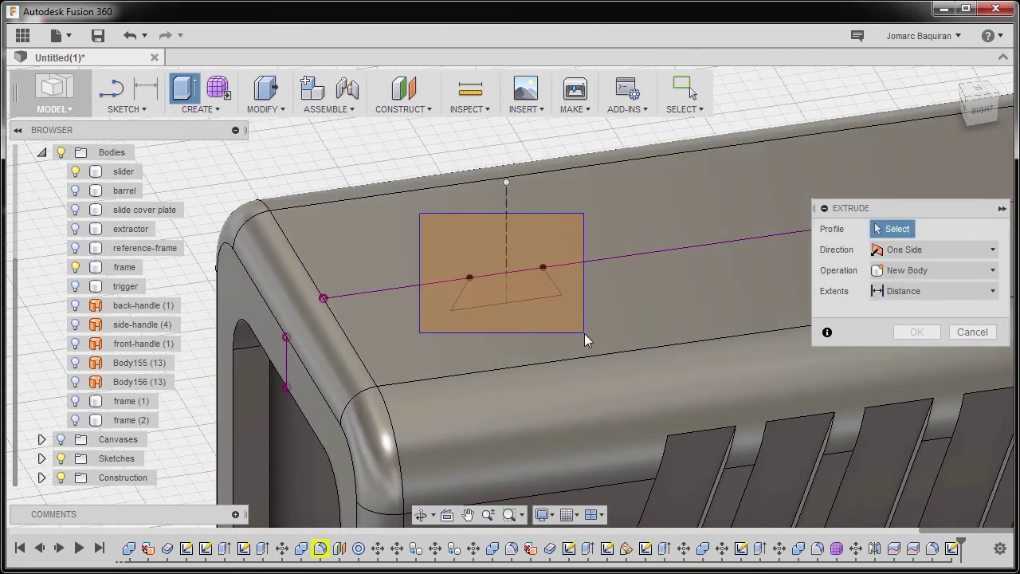
pyautogui.click(593, 333)
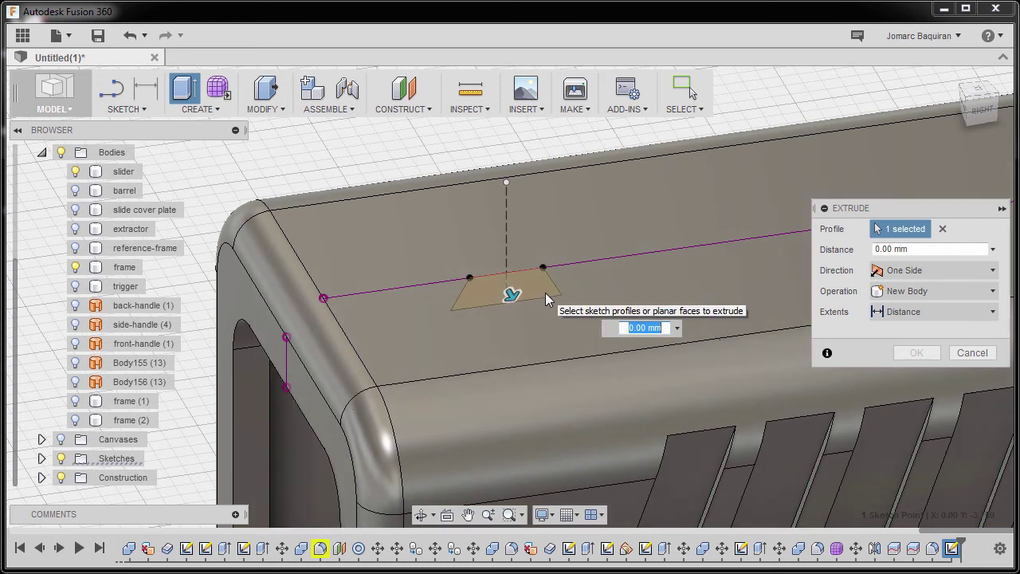
pyautogui.moveTo(511, 294); pyautogui.dragTo(583, 457)
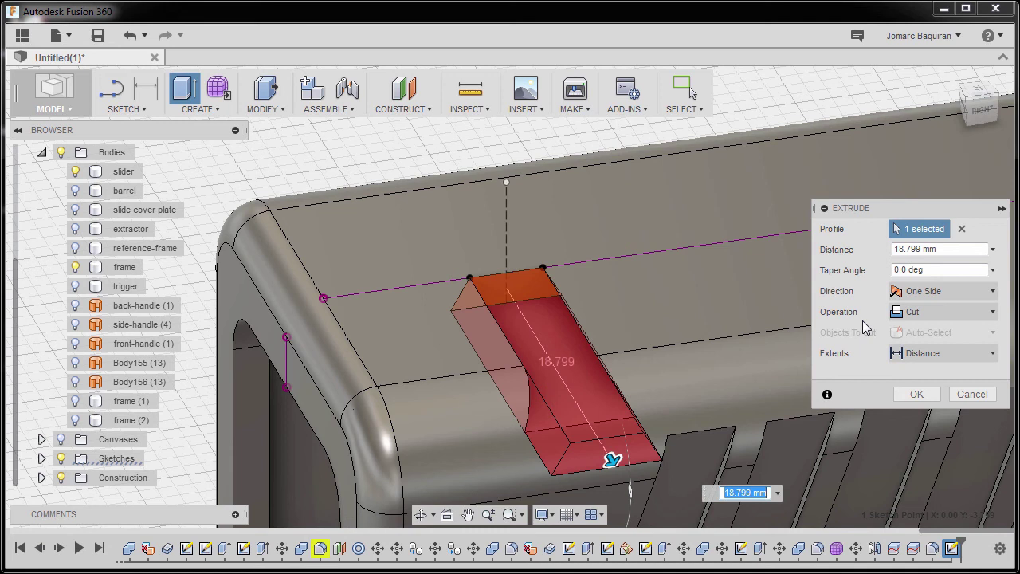
pyautogui.click(928, 295)
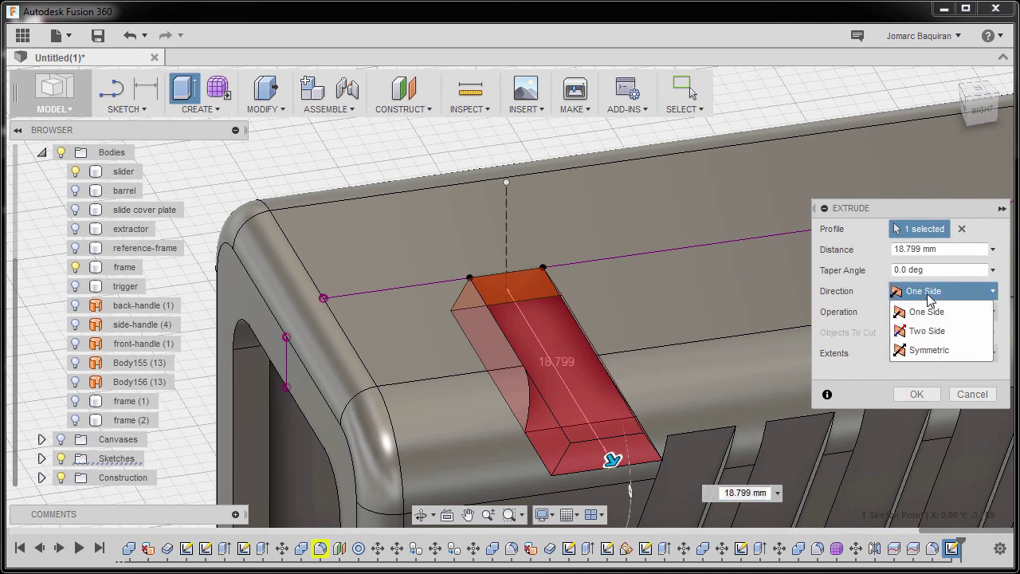
pyautogui.click(929, 350)
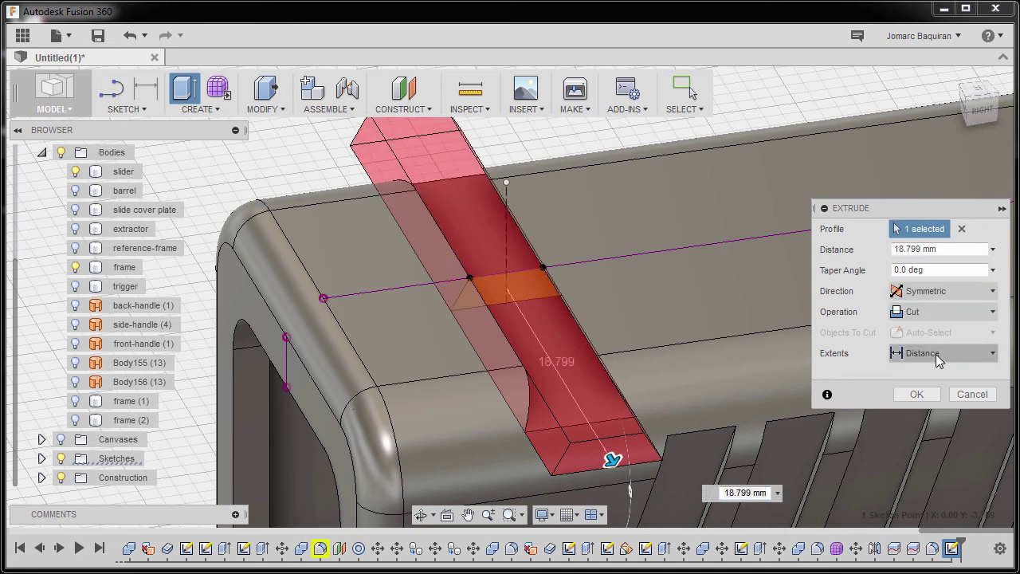
pyautogui.click(935, 354)
pyautogui.press('Escape')
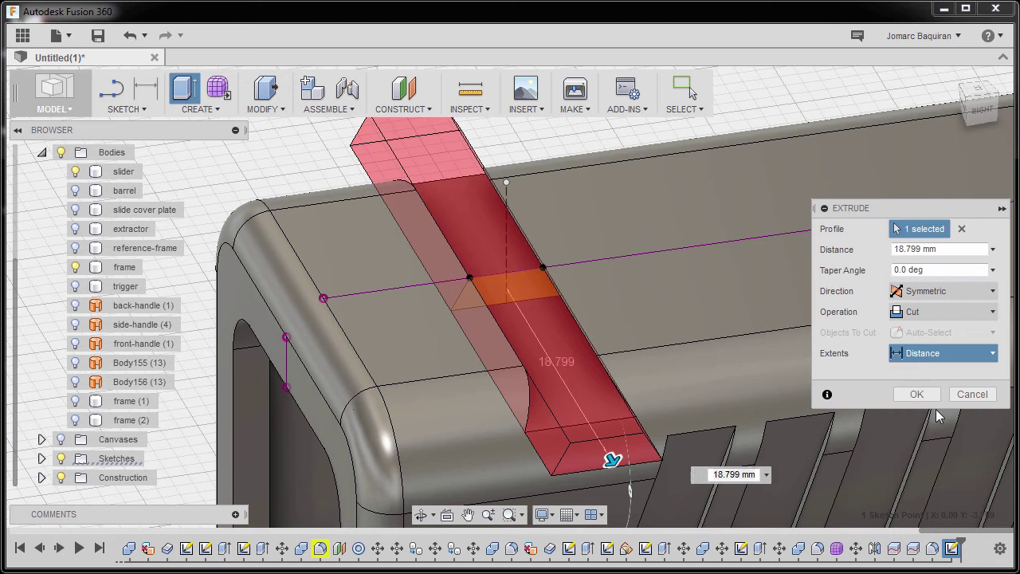
pyautogui.click(936, 409)
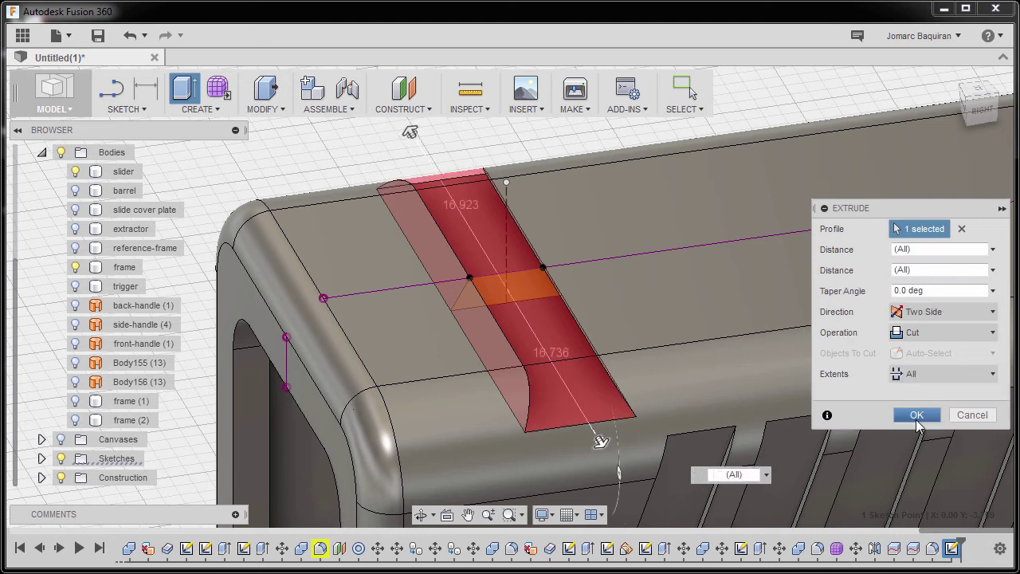
pyautogui.click(916, 418)
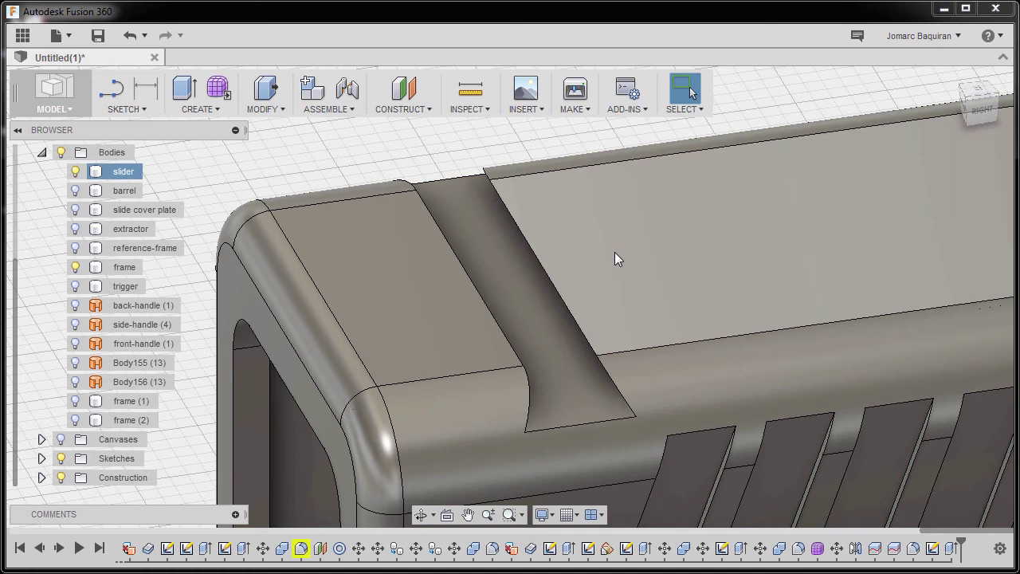
# Select the six notch edges for a fillet and set its radius to 0.1 mm
pyautogui.press('f')
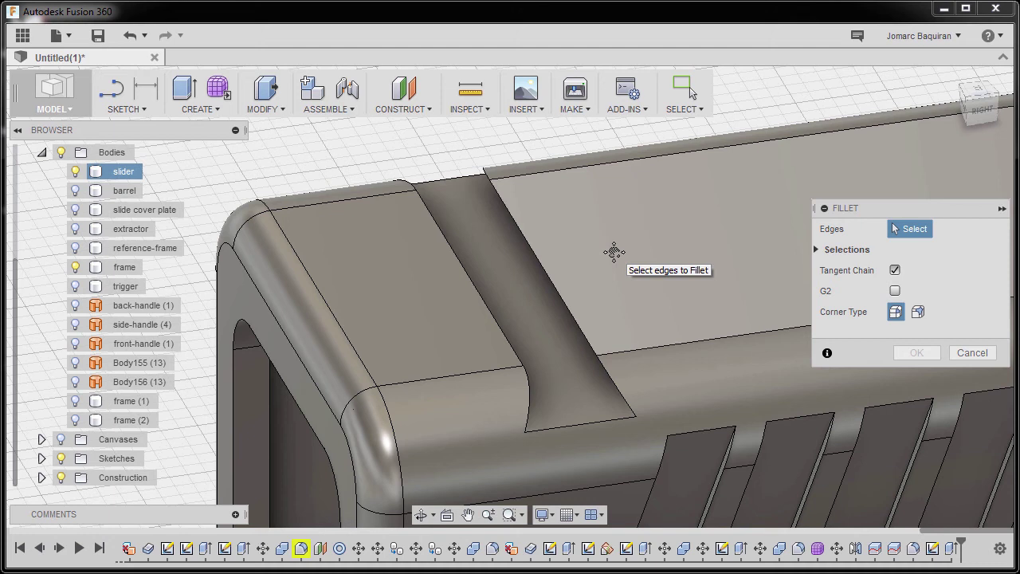
pyautogui.click(553, 284)
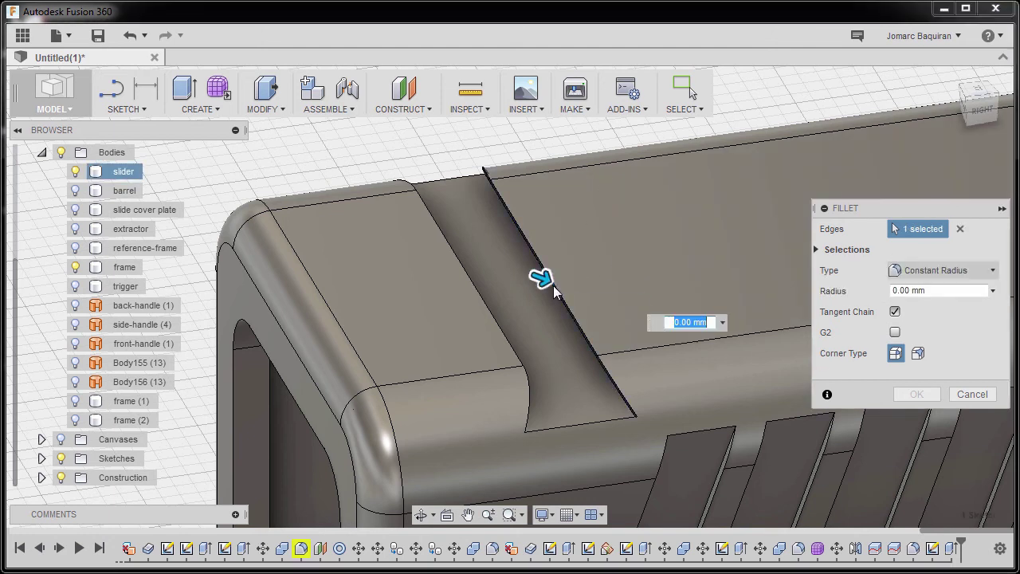
pyautogui.click(528, 403)
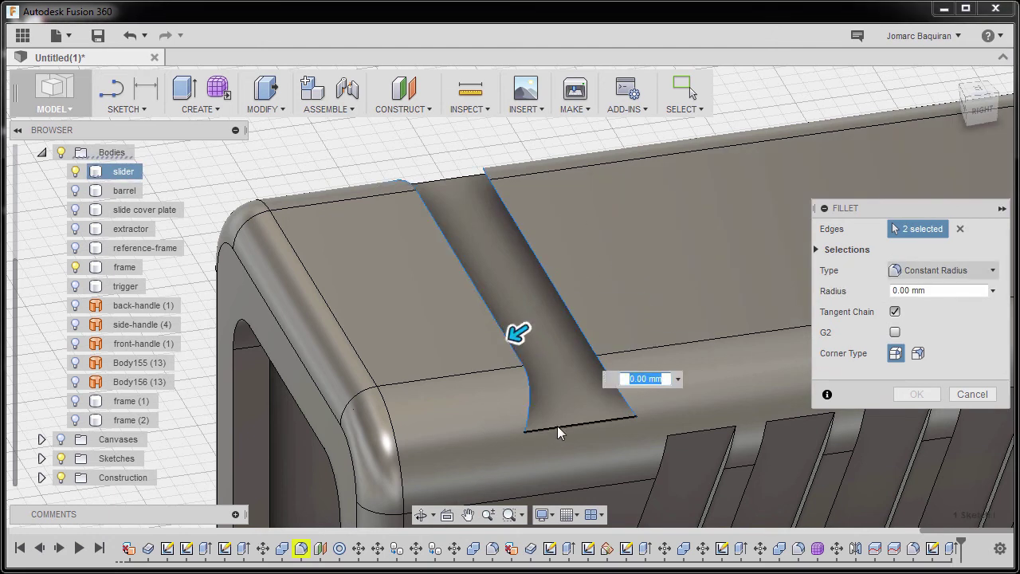
pyautogui.click(558, 428)
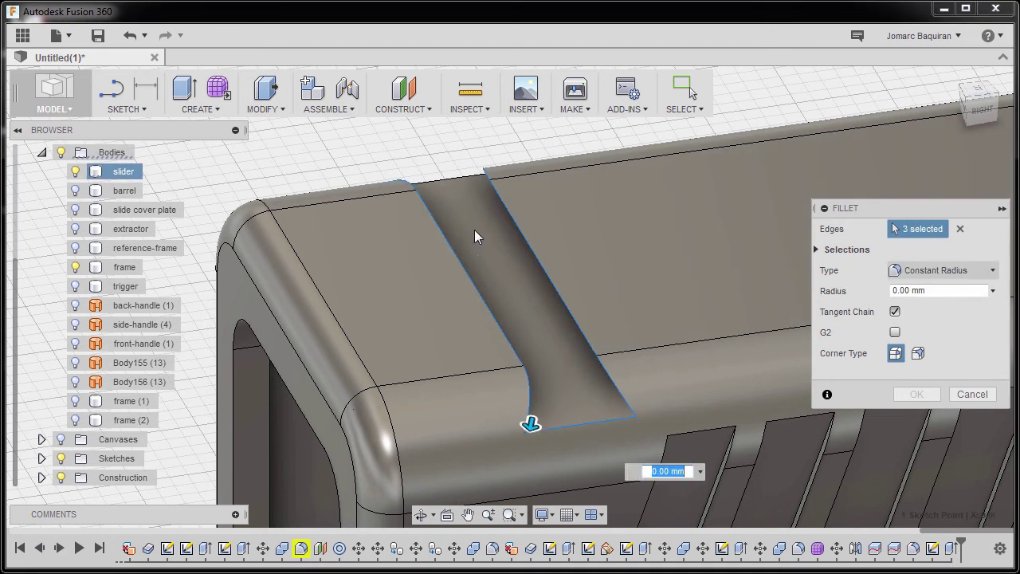
pyautogui.click(461, 175)
pyautogui.keyDown('shift'); pyautogui.moveTo(481, 280); pyautogui.dragTo(825, 255, button='middle'); pyautogui.keyUp('shift')
pyautogui.click(687, 312)
pyautogui.click(604, 286)
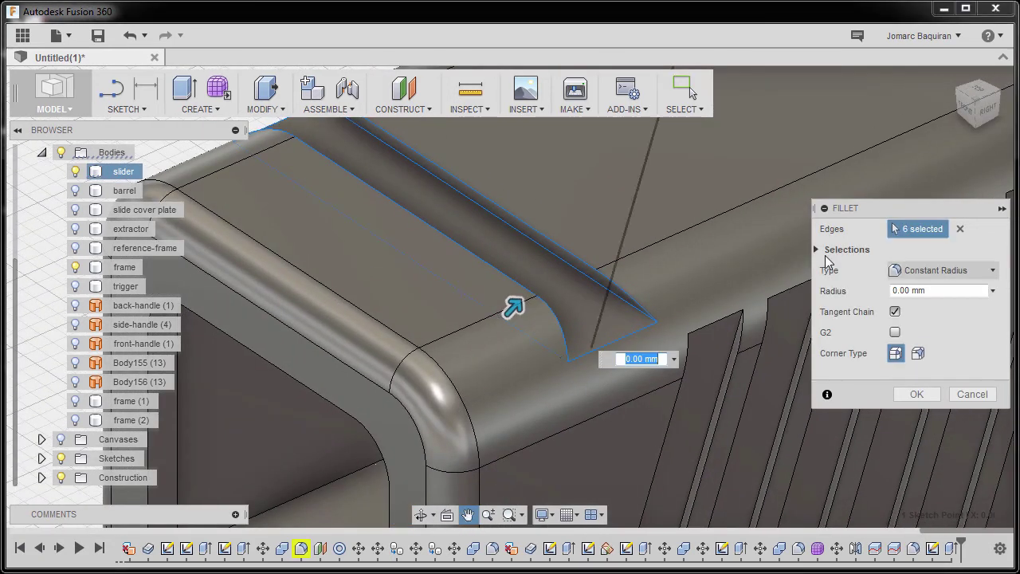
pyautogui.click(953, 291)
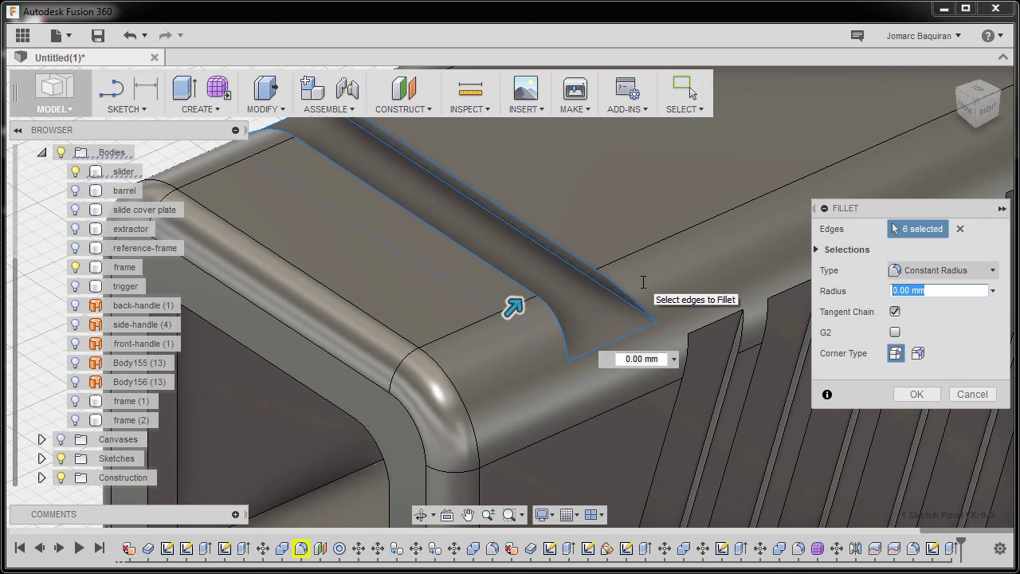
pyautogui.write('.1')
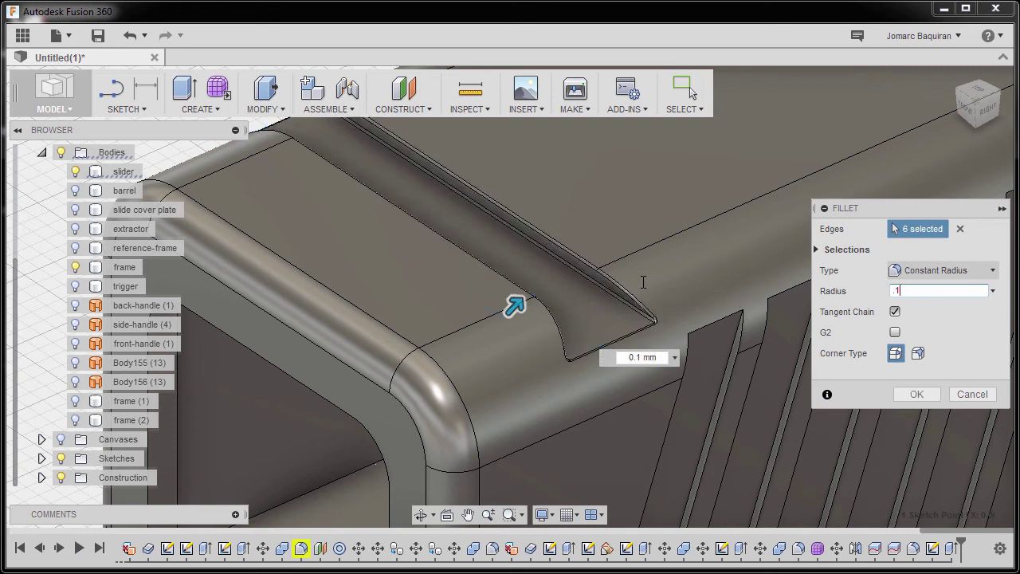
pyautogui.moveTo(759, 397)
pyautogui.keyDown('shift'); pyautogui.mouseDown(button='middle')
pyautogui.moveTo(686, 393)
pyautogui.moveTo(693, 369)
pyautogui.moveTo(749, 401)
pyautogui.mouseUp(button='middle'); pyautogui.keyUp('shift')
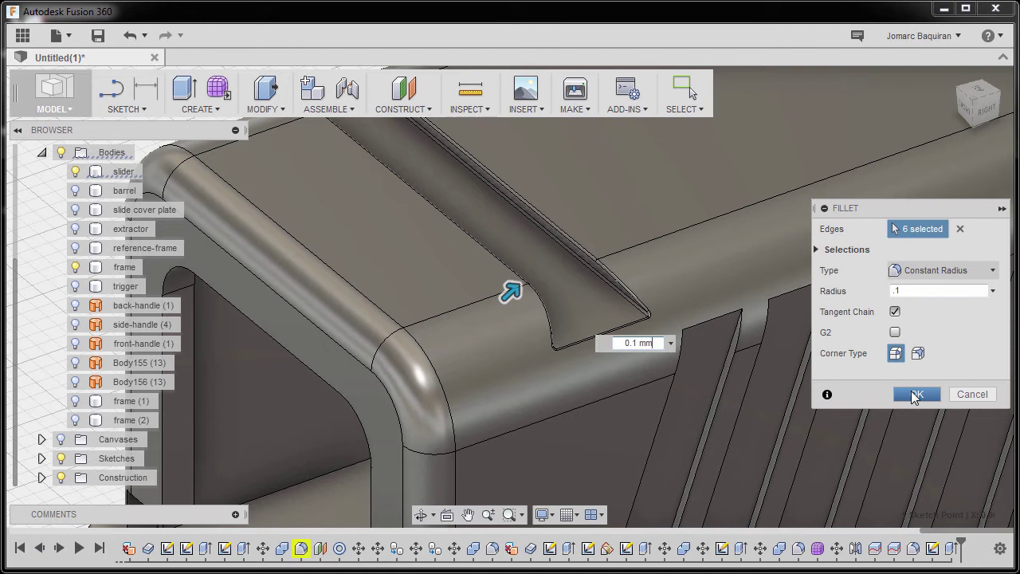
# Apply the 0.1 mm fillet, then start a new sketch on the side plane from the right view
pyautogui.click(915, 396)
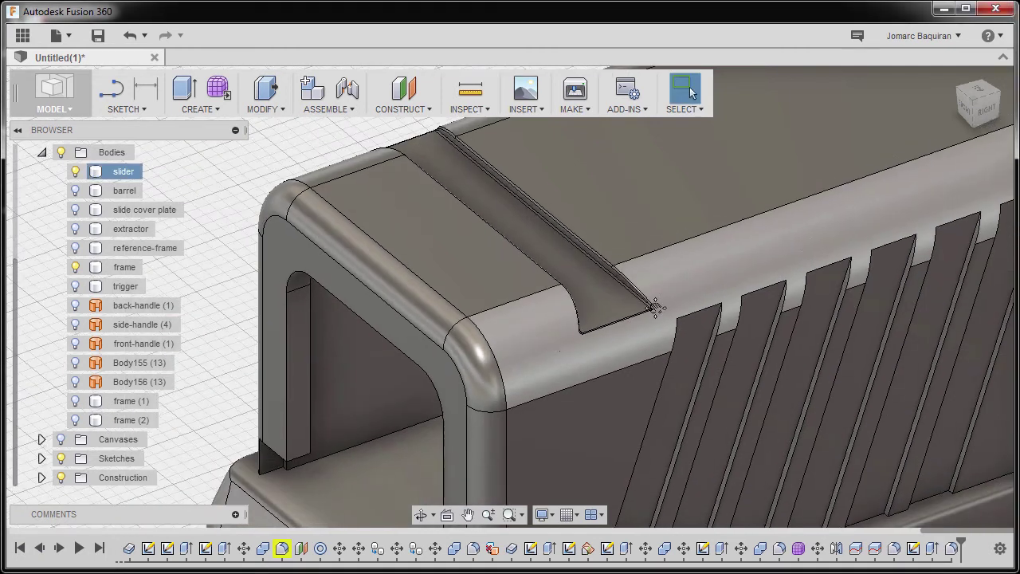
pyautogui.keyDown('shift'); pyautogui.moveTo(655, 307); pyautogui.dragTo(653, 319, button='middle'); pyautogui.keyUp('shift')
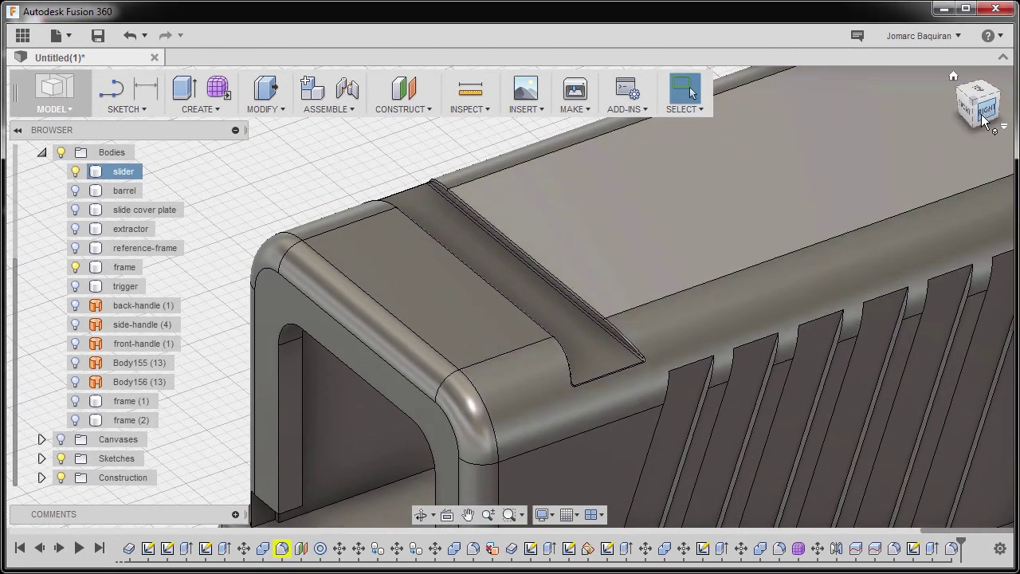
pyautogui.click(986, 114)
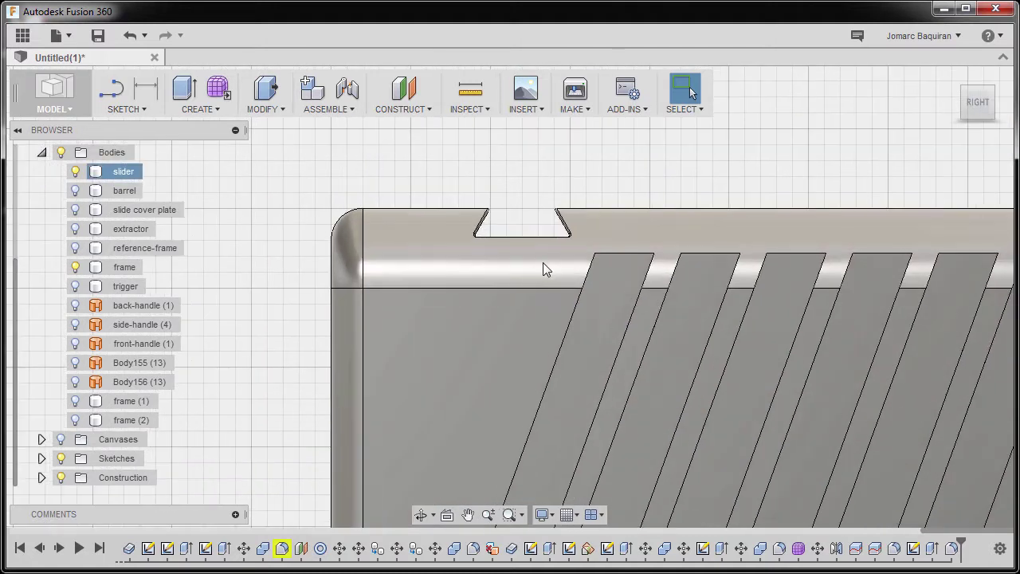
pyautogui.press('l')
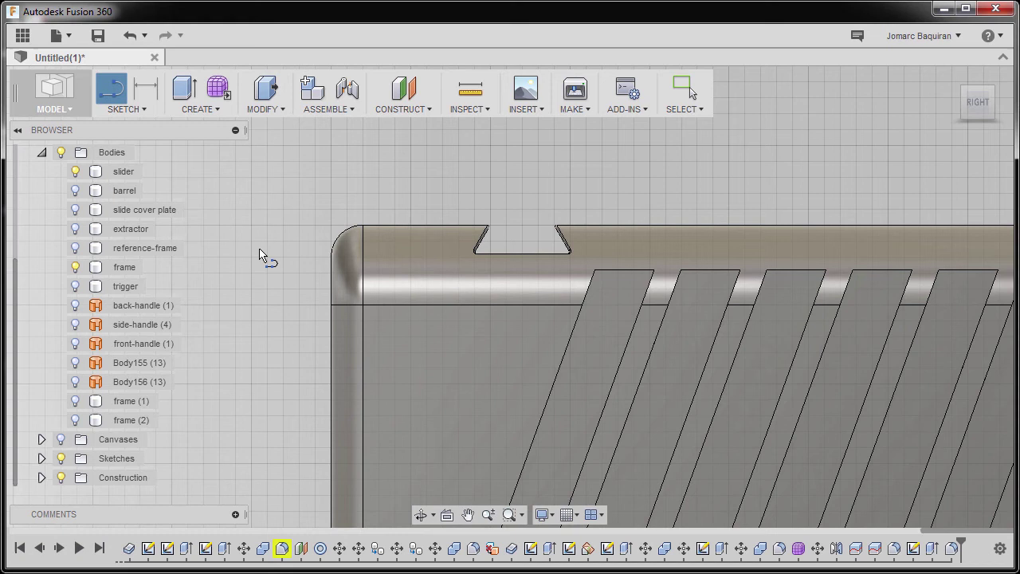
pyautogui.click(263, 271)
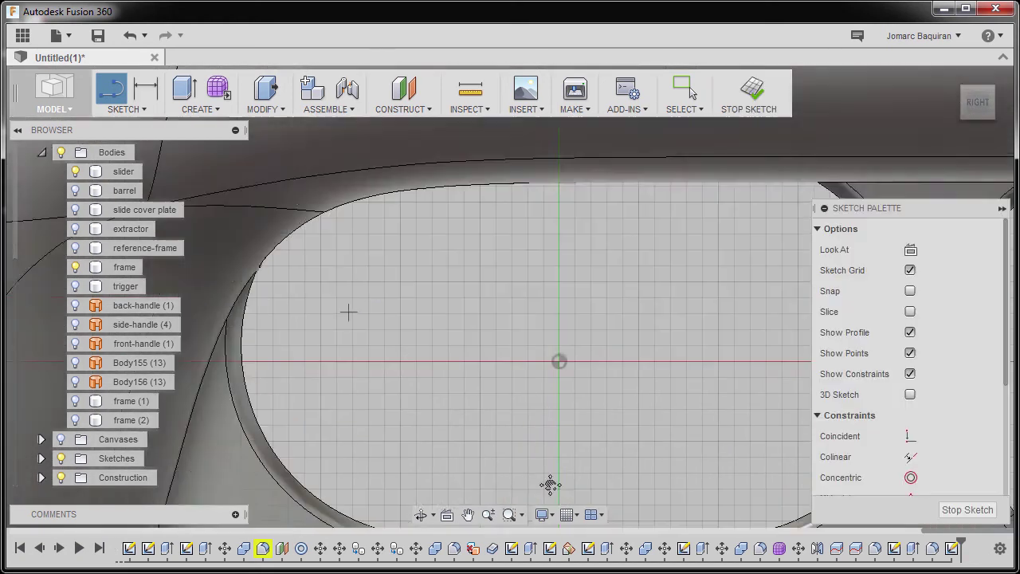
# Zoom in on the notch and make Sketch75's trapezoid profile visible from the Sketches folder
pyautogui.scroll(5, 471, 380)
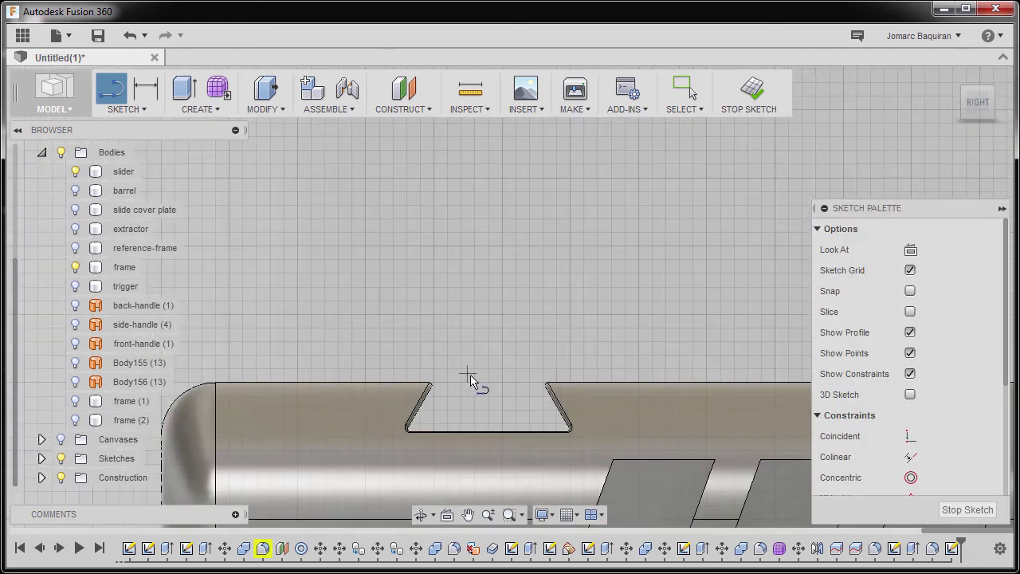
pyautogui.scroll(3, 474, 282)
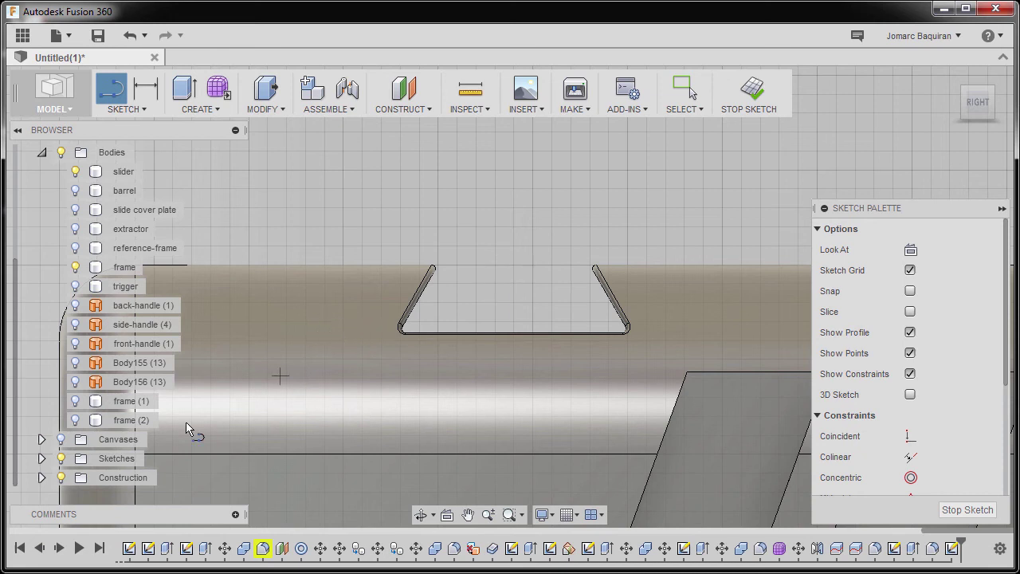
pyautogui.click(41, 459)
pyautogui.scroll(-1, 100, 434)
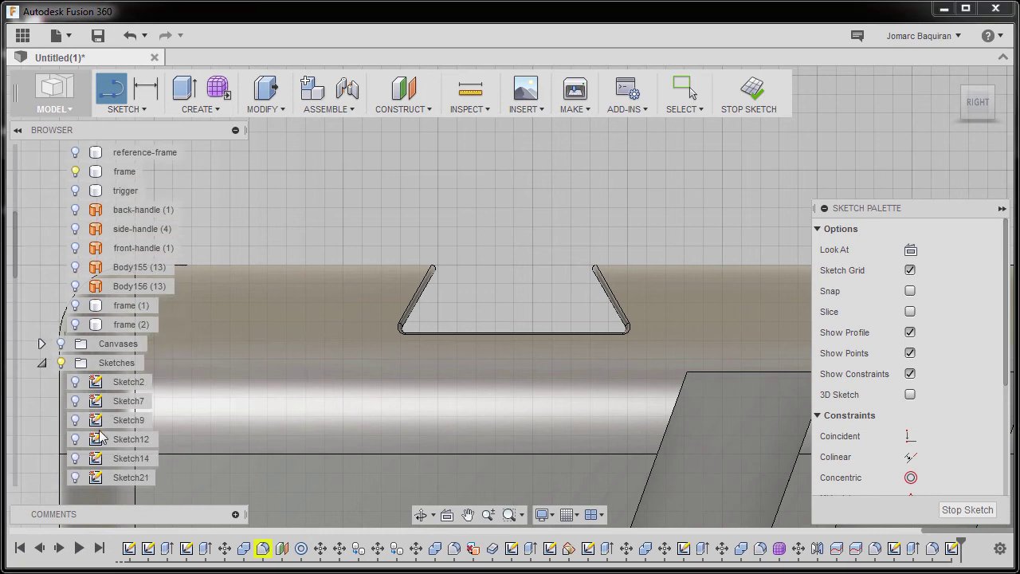
pyautogui.scroll(-10, 100, 434)
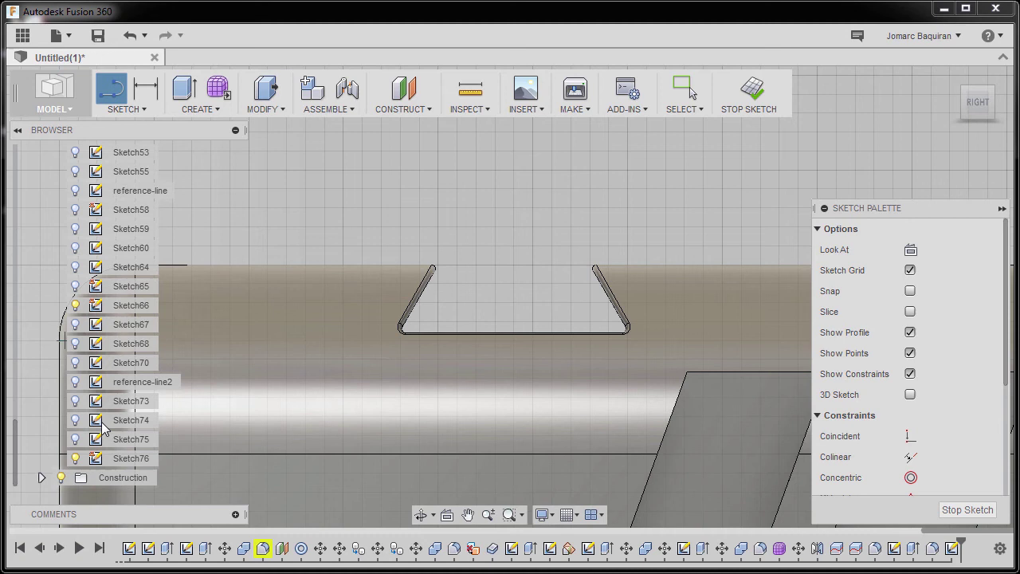
pyautogui.click(75, 439)
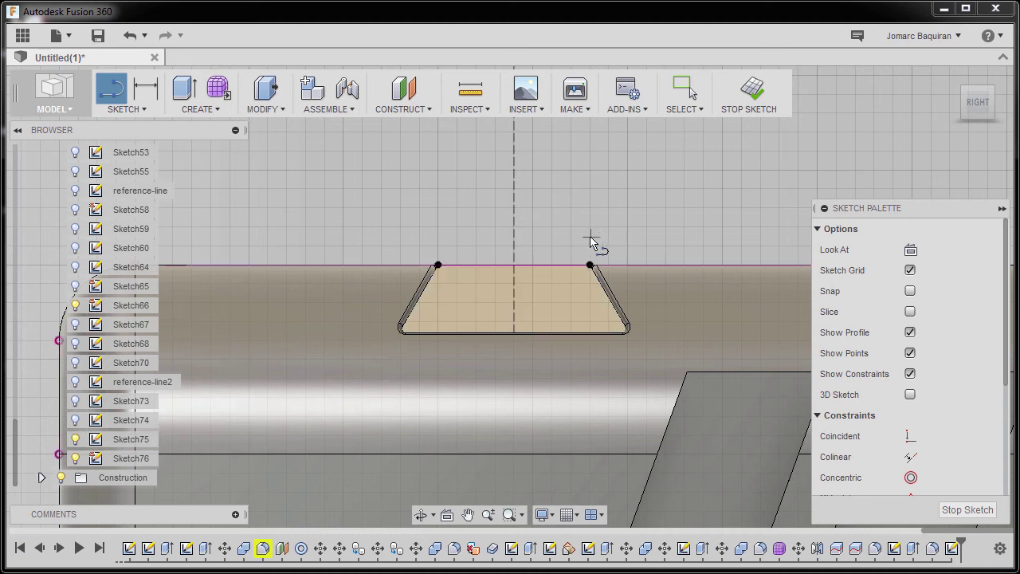
pyautogui.scroll(4, 542, 271)
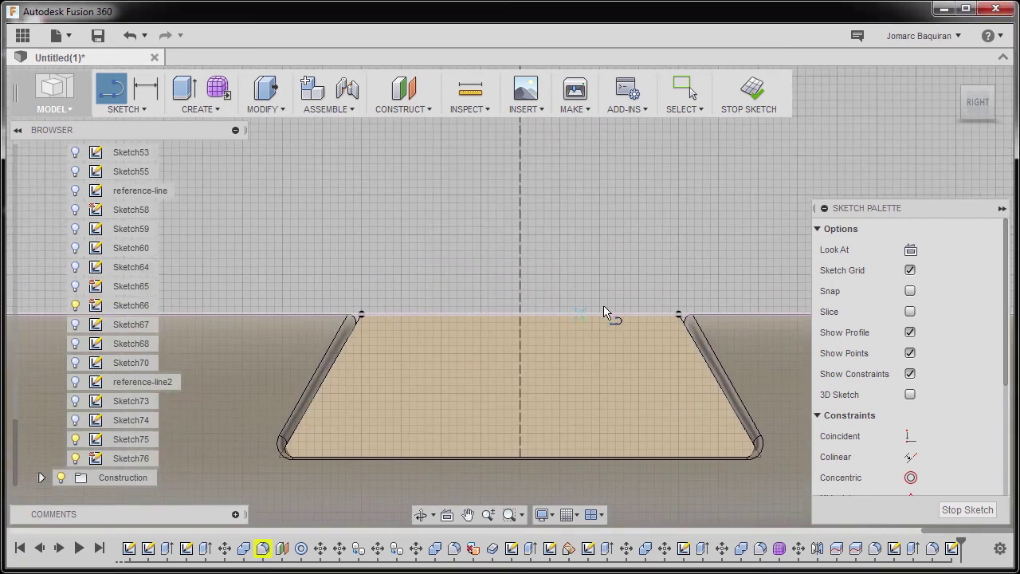
# Draw the sight-block outline: a 120° line up from the notch corner, a top edge, and closure onto the slider
pyautogui.click(678, 315)
pyautogui.scroll(-3, 581, 221)
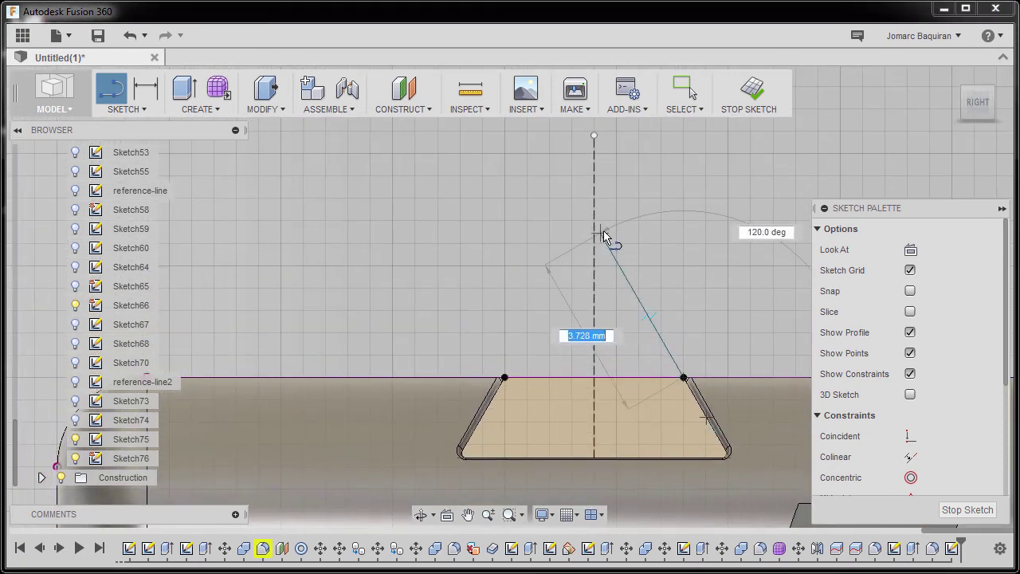
pyautogui.press('Return')
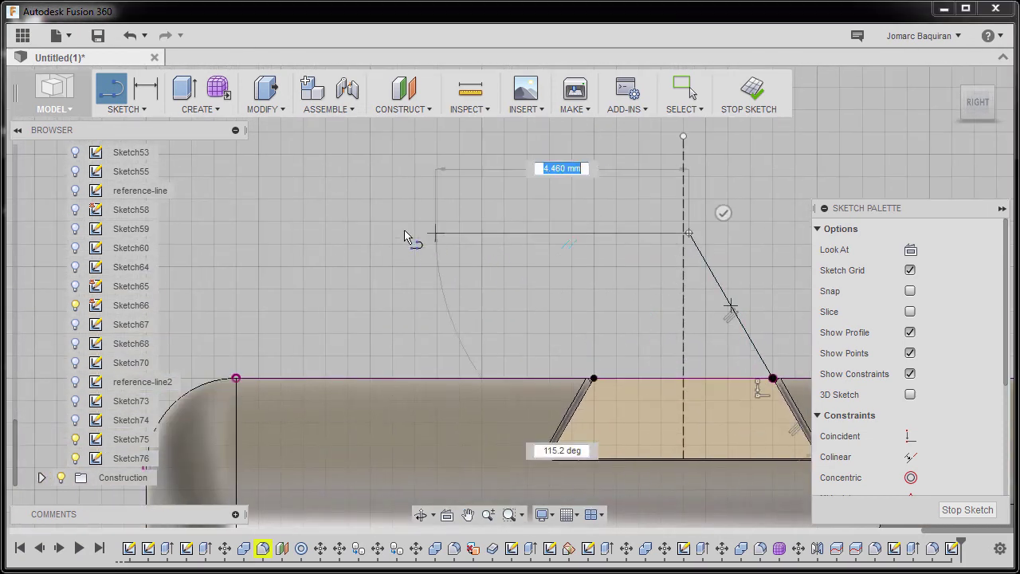
pyautogui.click(230, 235)
pyautogui.click(236, 377)
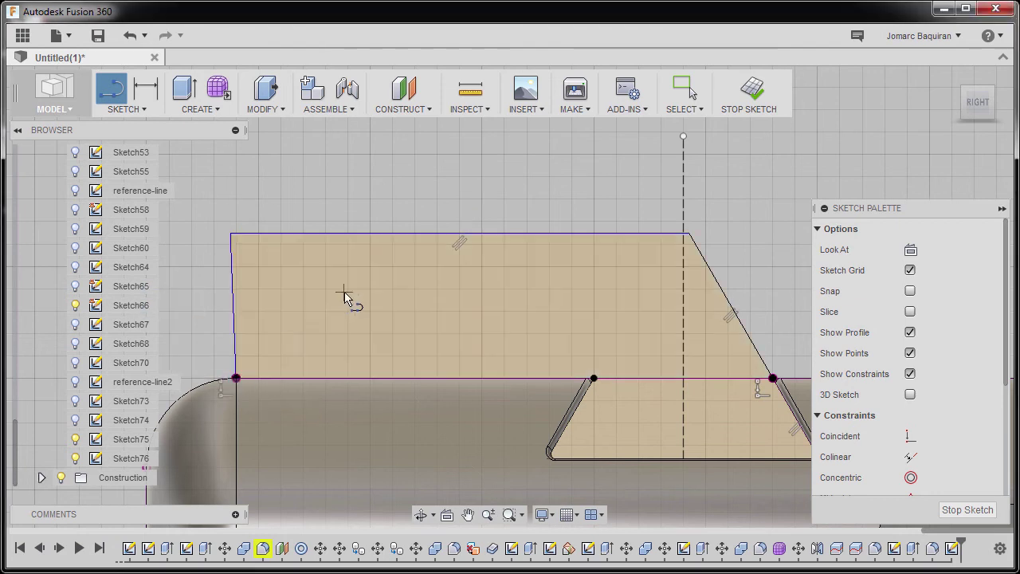
pyautogui.press('Escape')
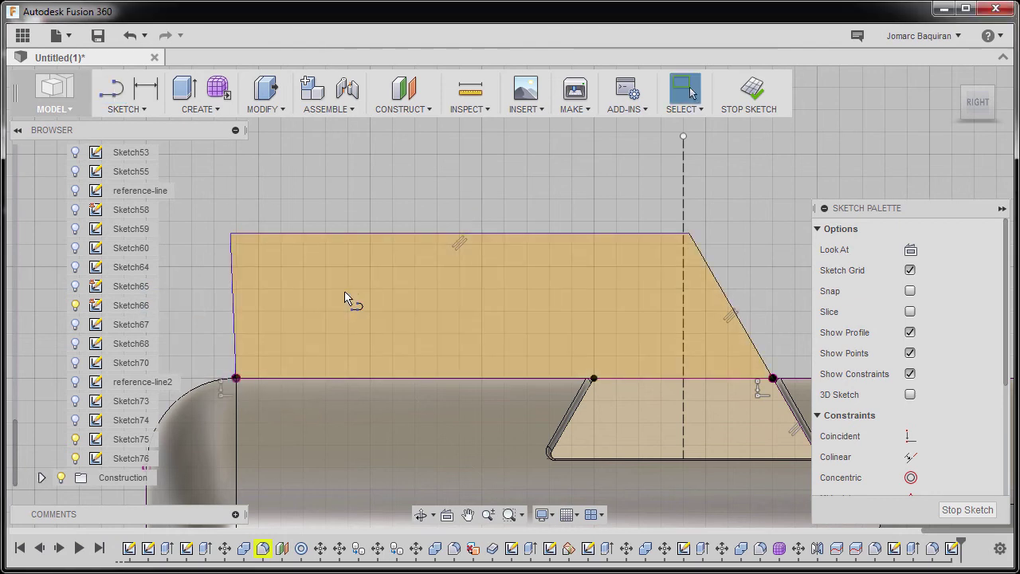
# Constrain the outline's left edge to be vertical
pyautogui.click(233, 295)
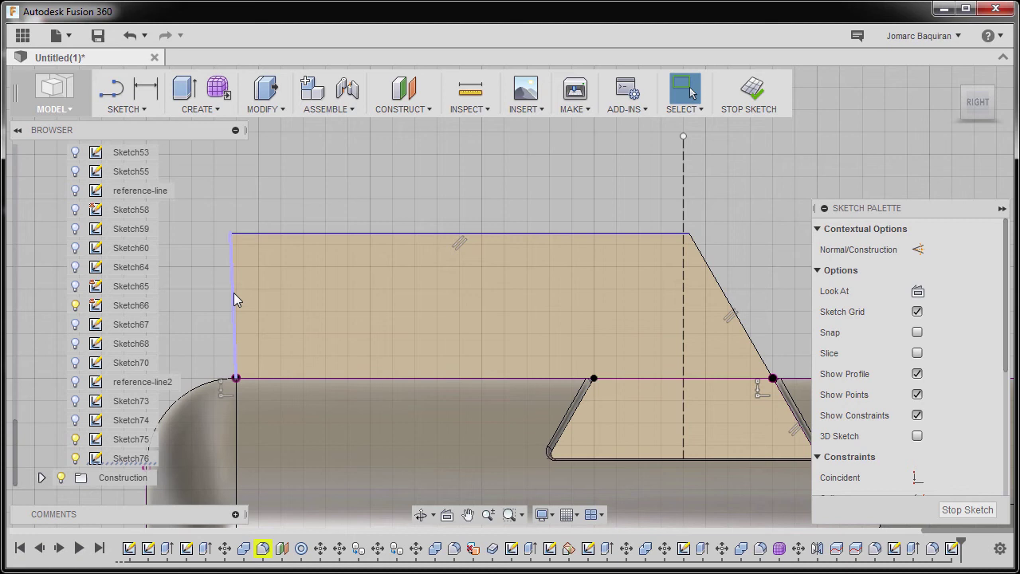
pyautogui.rightClick(234, 294)
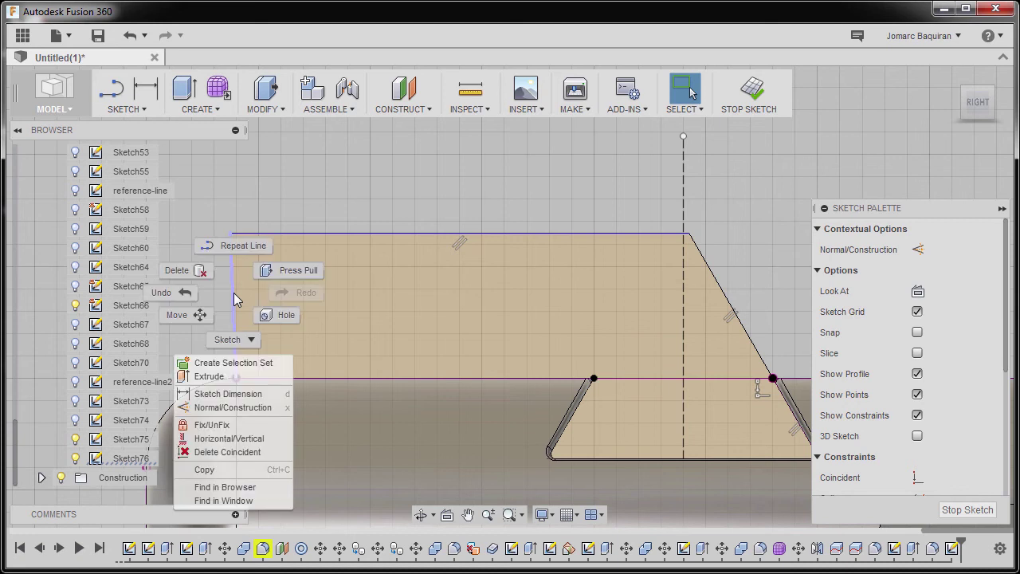
pyautogui.click(249, 440)
pyautogui.moveTo(722, 280); pyautogui.dragTo(676, 264, button='middle')
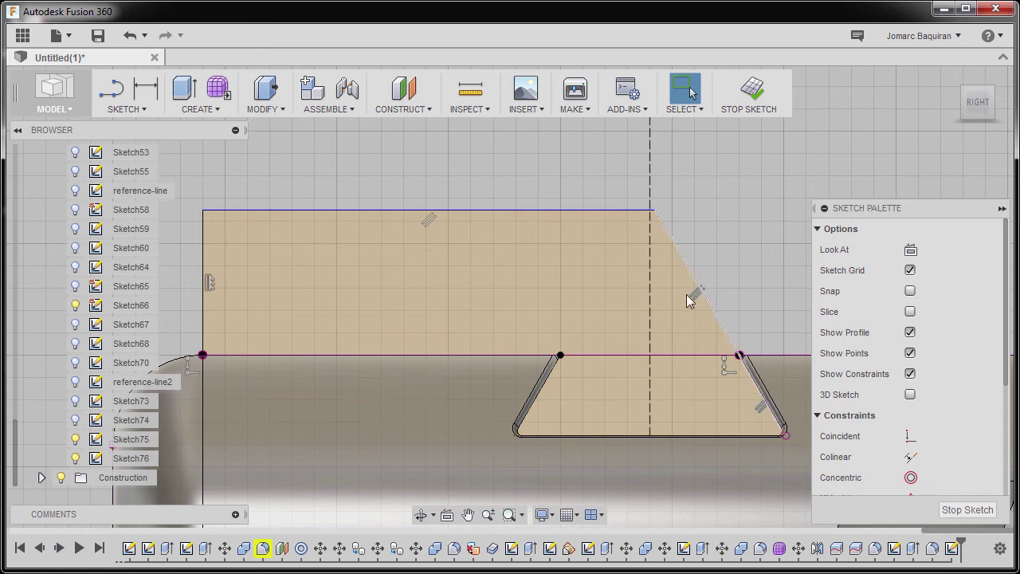
pyautogui.click(482, 218)
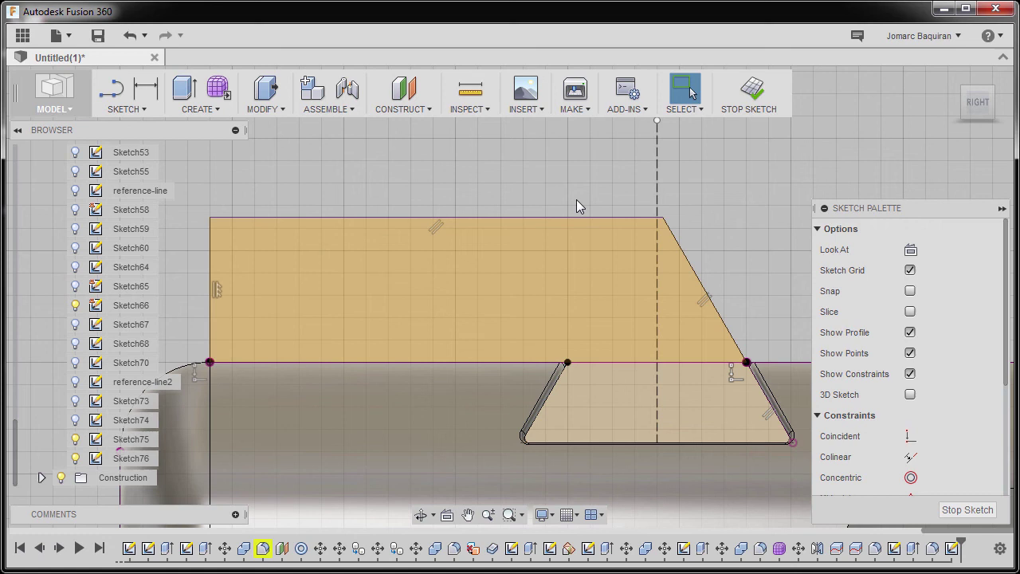
pyautogui.moveTo(551, 224)
pyautogui.mouseDown(button='middle')
pyautogui.moveTo(574, 256)
pyautogui.moveTo(520, 266)
pyautogui.moveTo(561, 245)
pyautogui.mouseUp(button='middle')
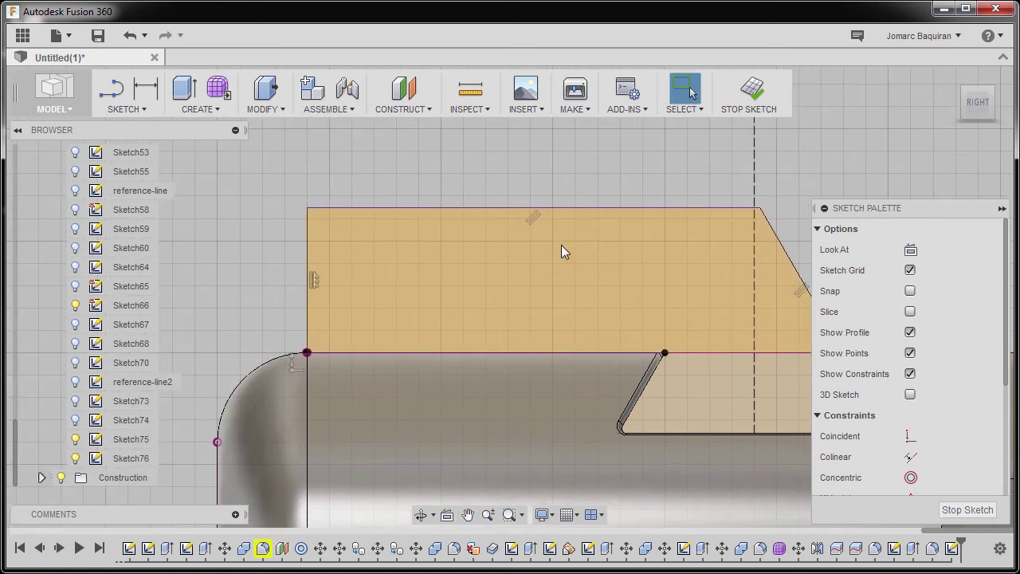
# Dimension the outline's top edge 5 mm above the slider's top line
pyautogui.press('d')
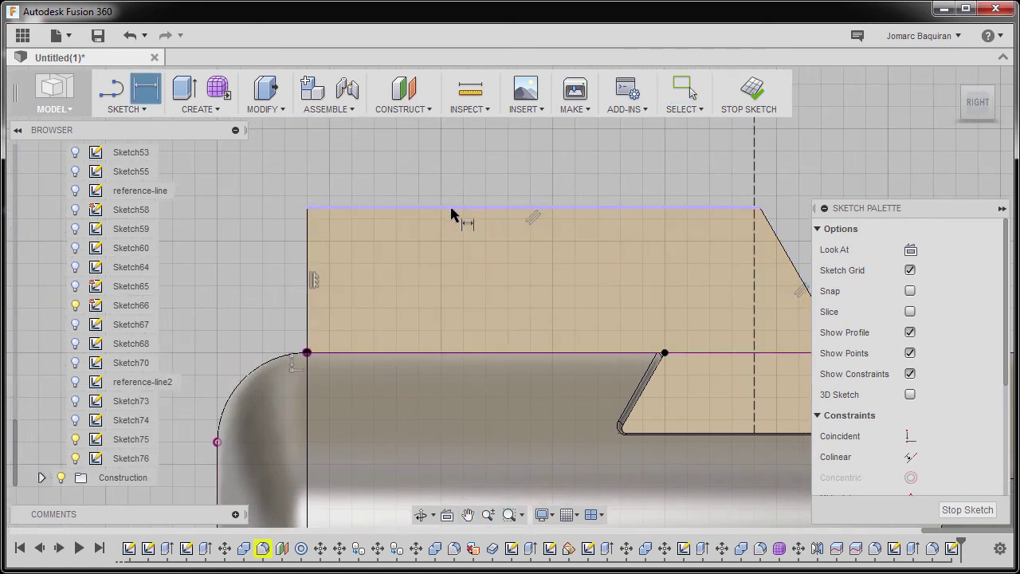
pyautogui.click(451, 209)
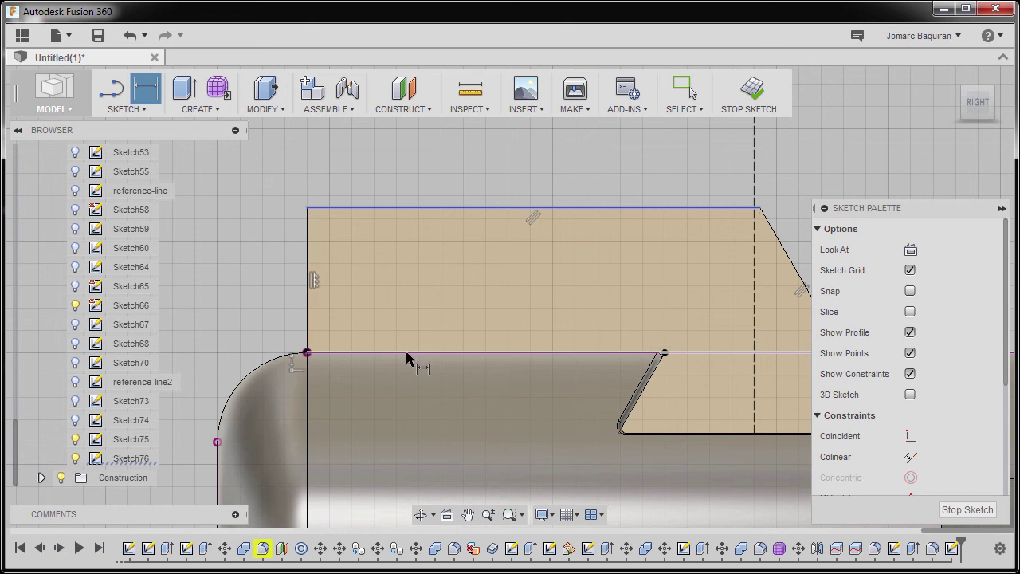
pyautogui.click(407, 352)
pyautogui.click(224, 279)
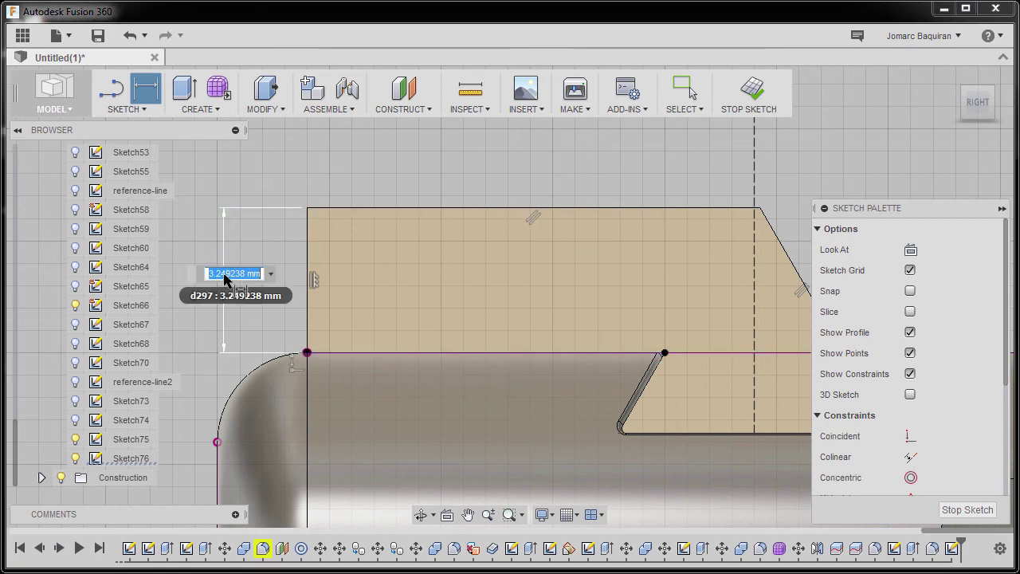
pyautogui.write('5')
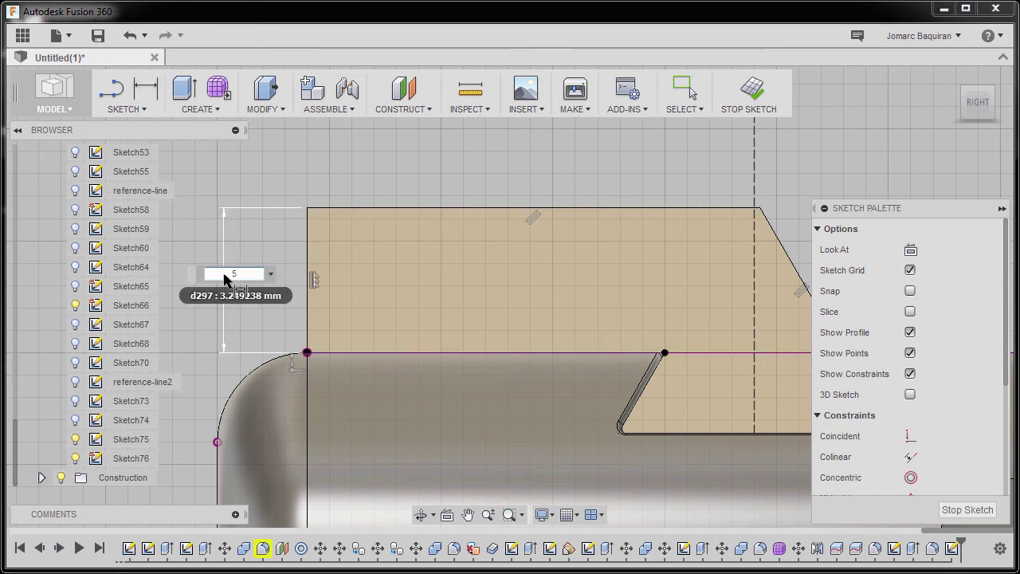
pyautogui.press('Return')
pyautogui.scroll(-3, 419, 211)
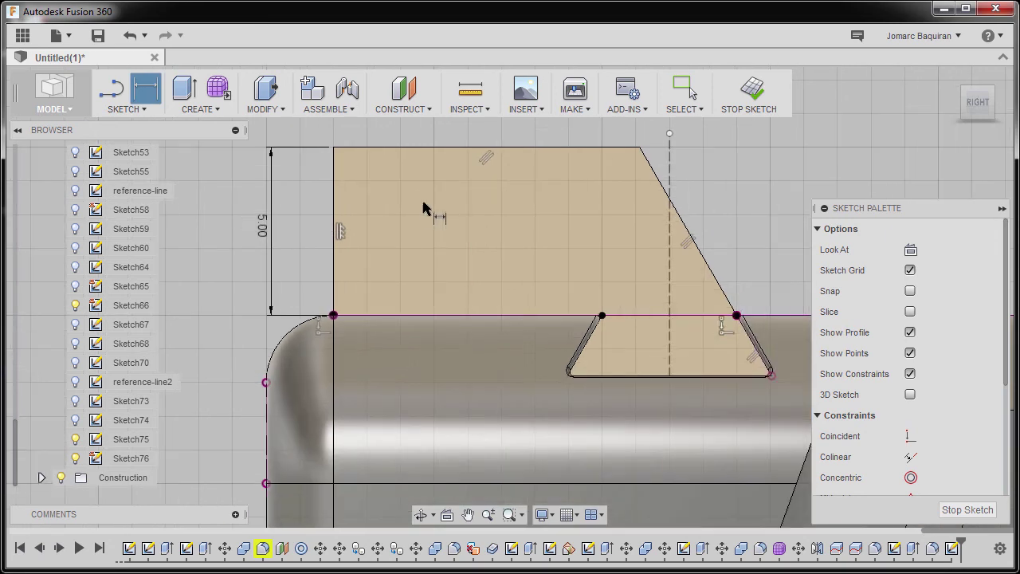
pyautogui.press('Escape')
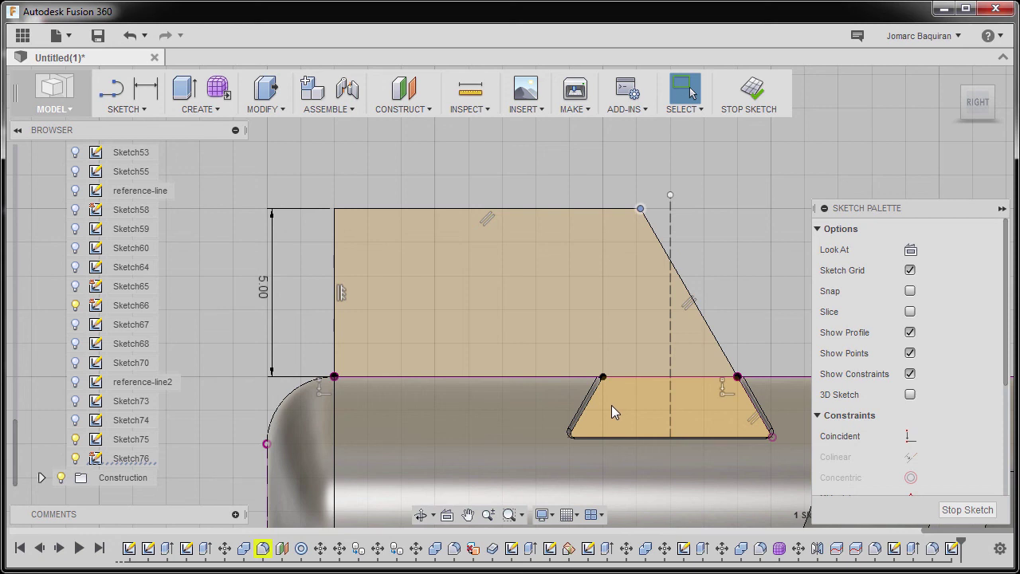
pyautogui.scroll(5, 611, 404)
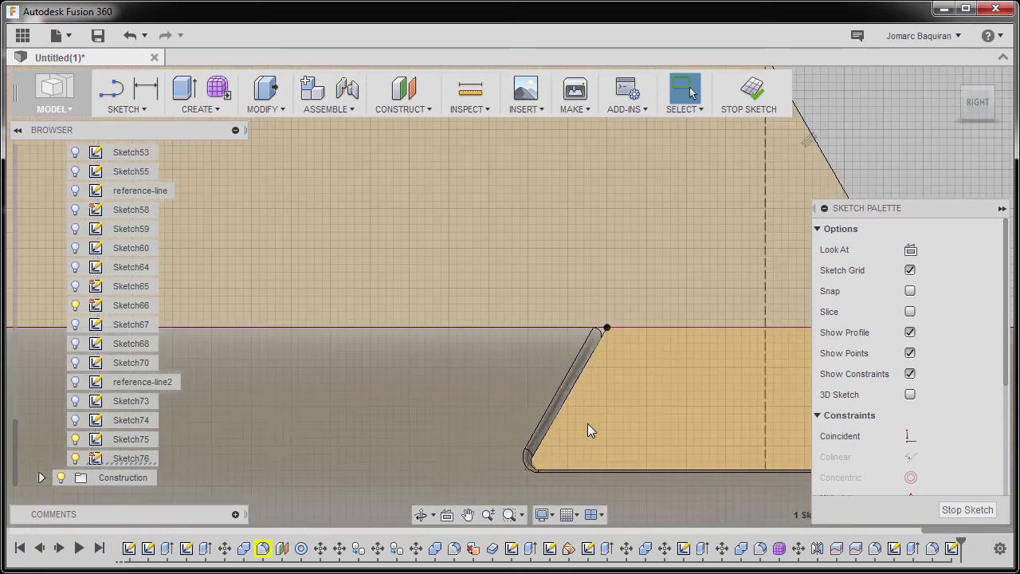
pyautogui.scroll(-5, 558, 453)
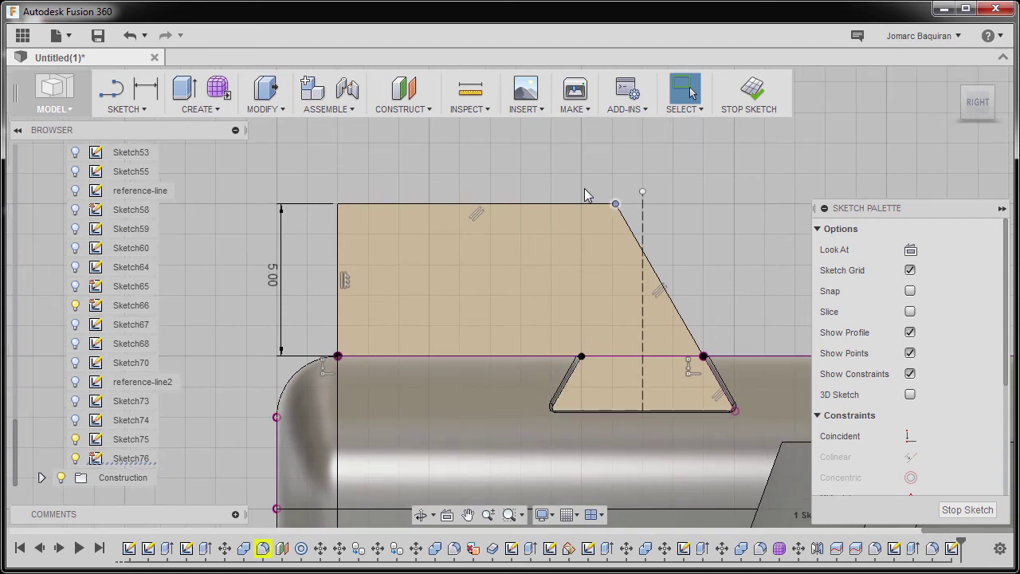
# Start an extrusion with both the sight-block and notch profiles selected
pyautogui.press('e')
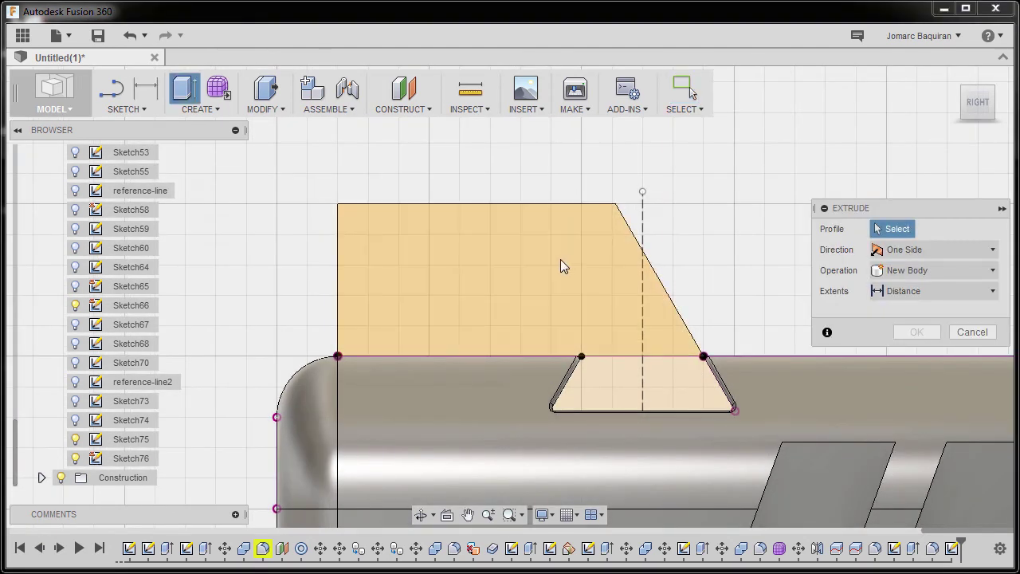
pyautogui.scroll(-2, 560, 259)
pyautogui.keyDown('shift'); pyautogui.moveTo(558, 259); pyautogui.dragTo(584, 289, button='middle'); pyautogui.keyUp('shift')
pyautogui.click(569, 266)
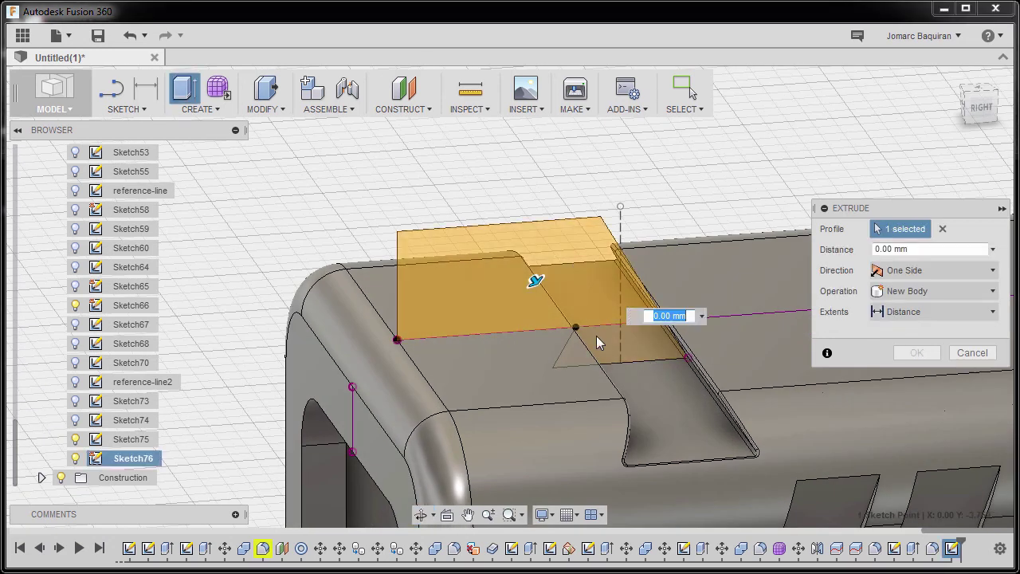
pyautogui.moveTo(533, 284); pyautogui.dragTo(638, 347)
pyautogui.click(641, 342)
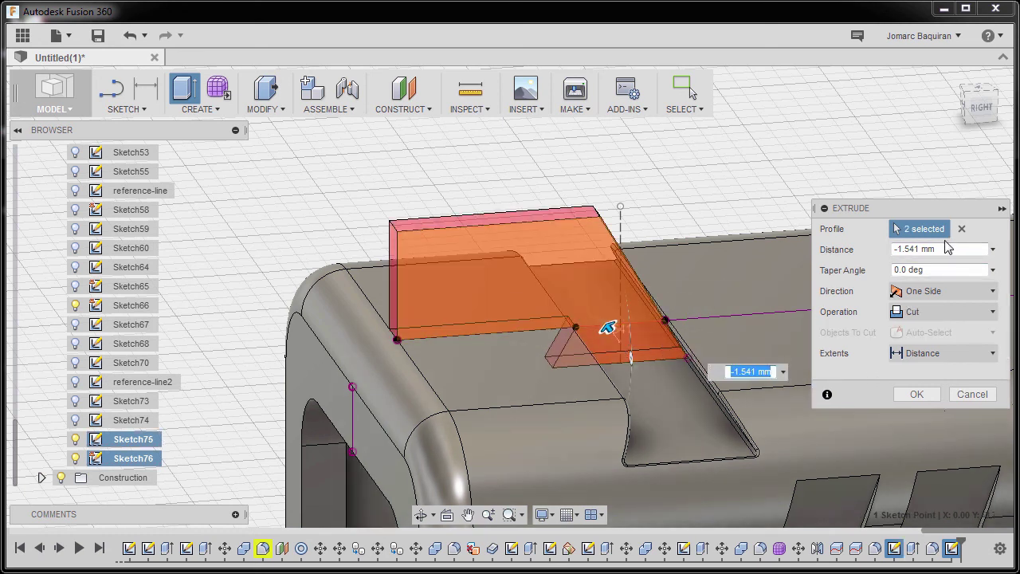
# Extrude the profiles as a new body, symmetric, 11 mm
pyautogui.click(933, 312)
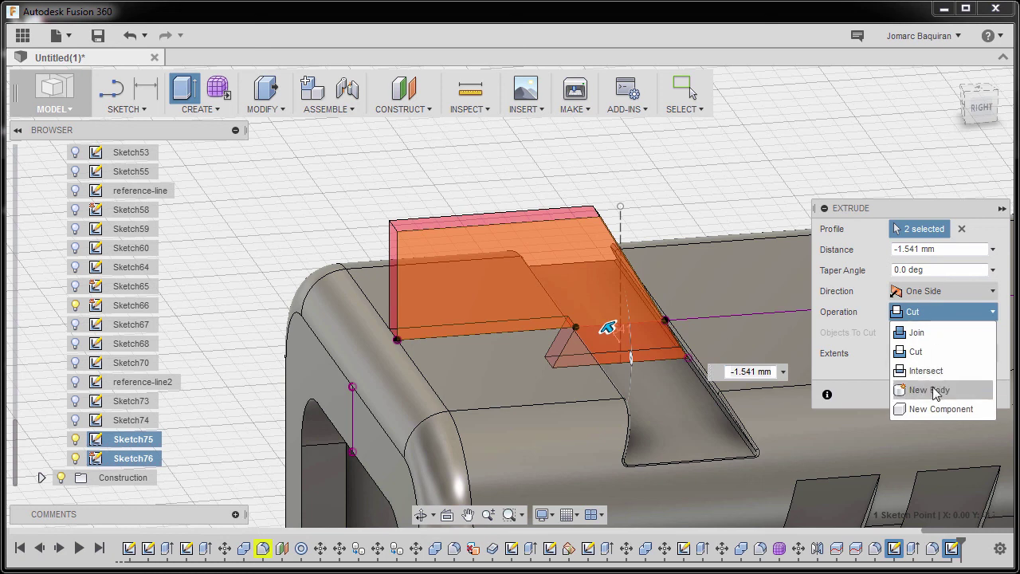
pyautogui.press('Down')
pyautogui.press('Down')
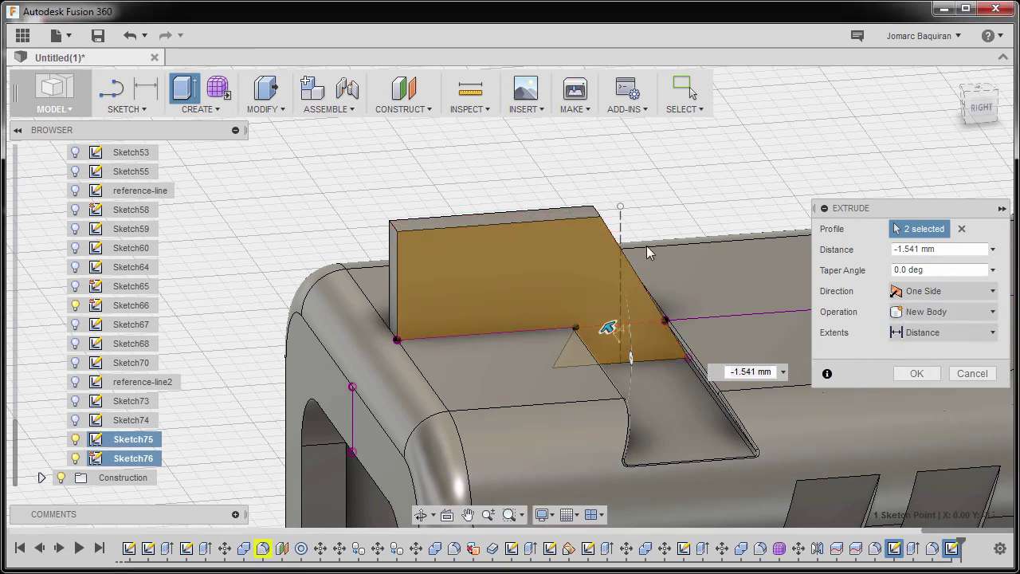
pyautogui.click(941, 292)
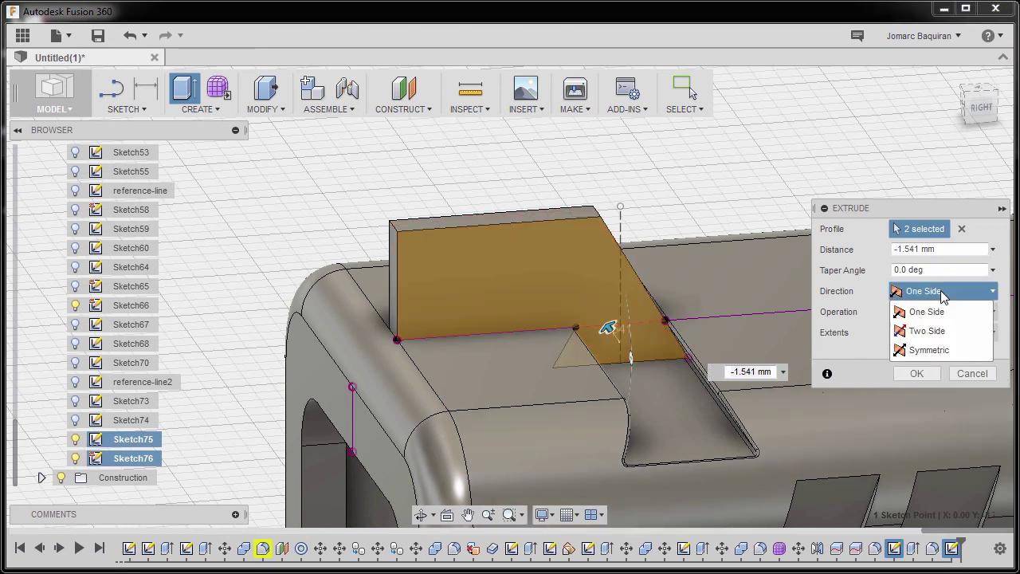
pyautogui.click(940, 348)
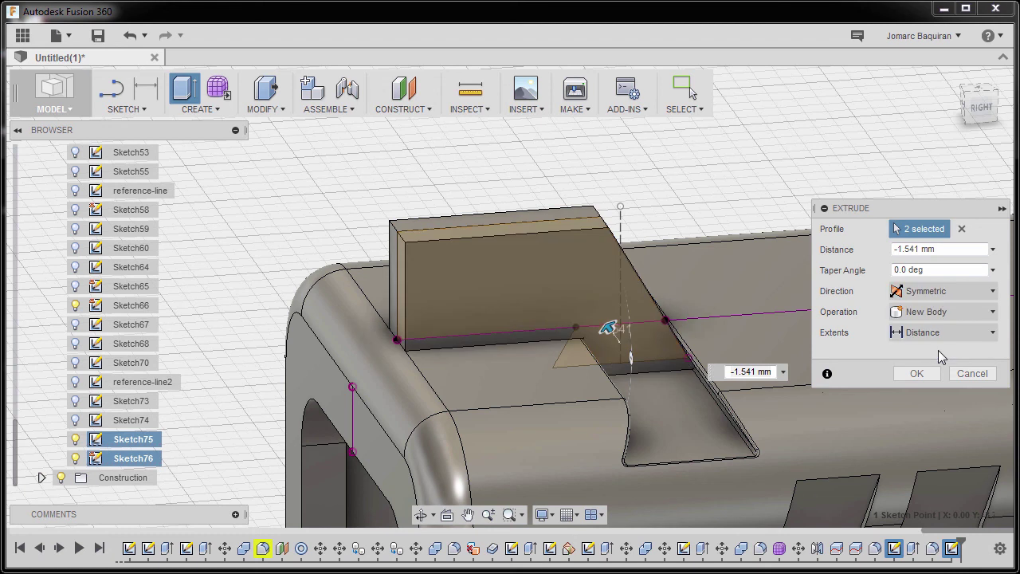
pyautogui.click(941, 249)
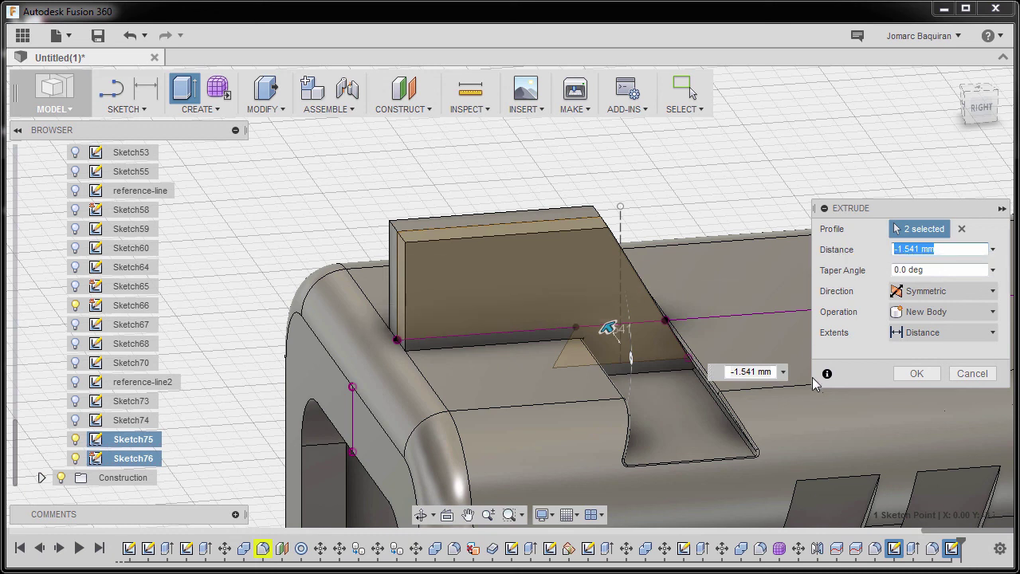
pyautogui.write('11')
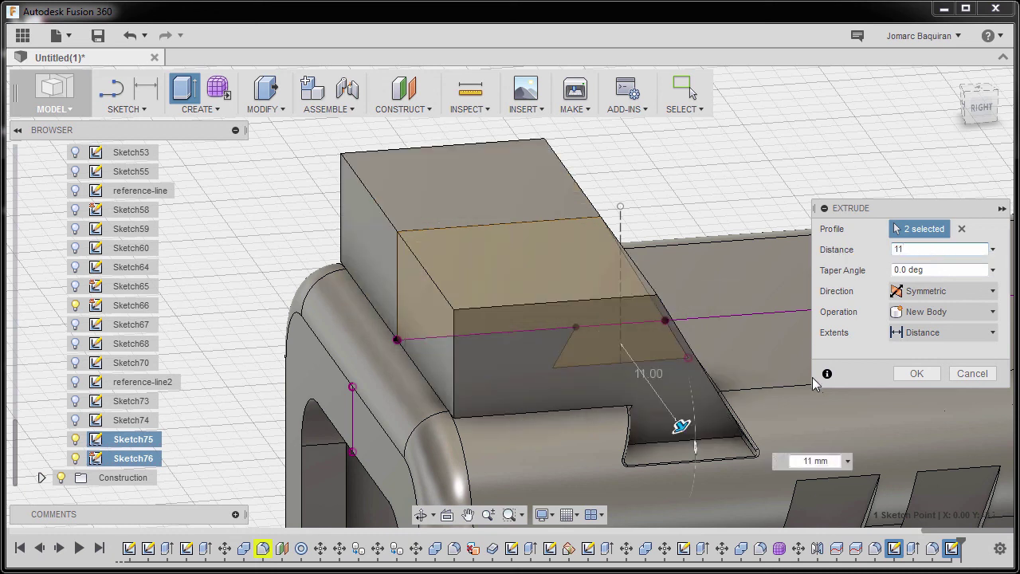
pyautogui.click(918, 374)
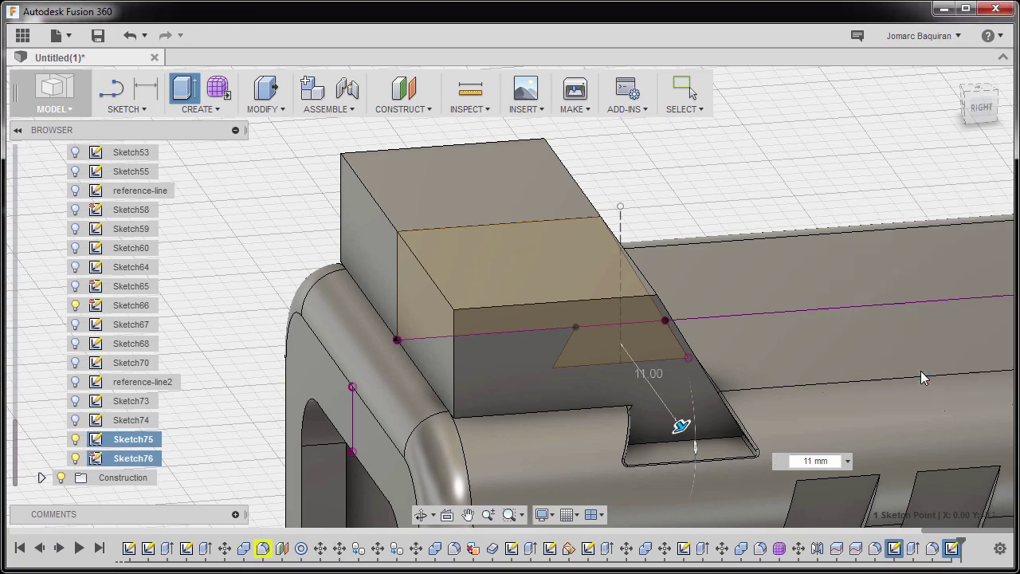